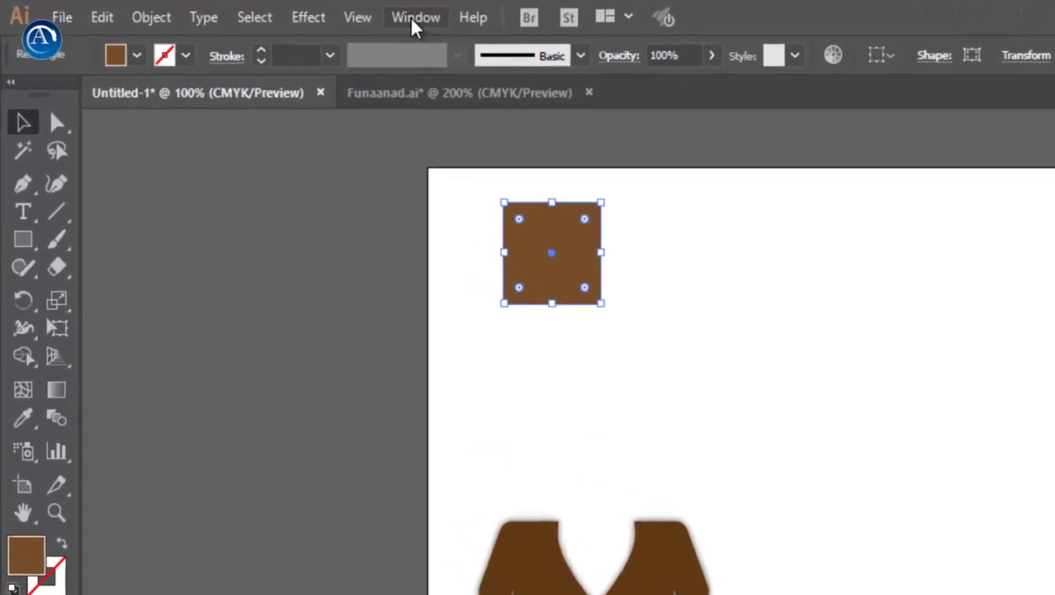
- Display the Color Guide and place it in the open area beside the shirt artwork
left_click(290, 12)
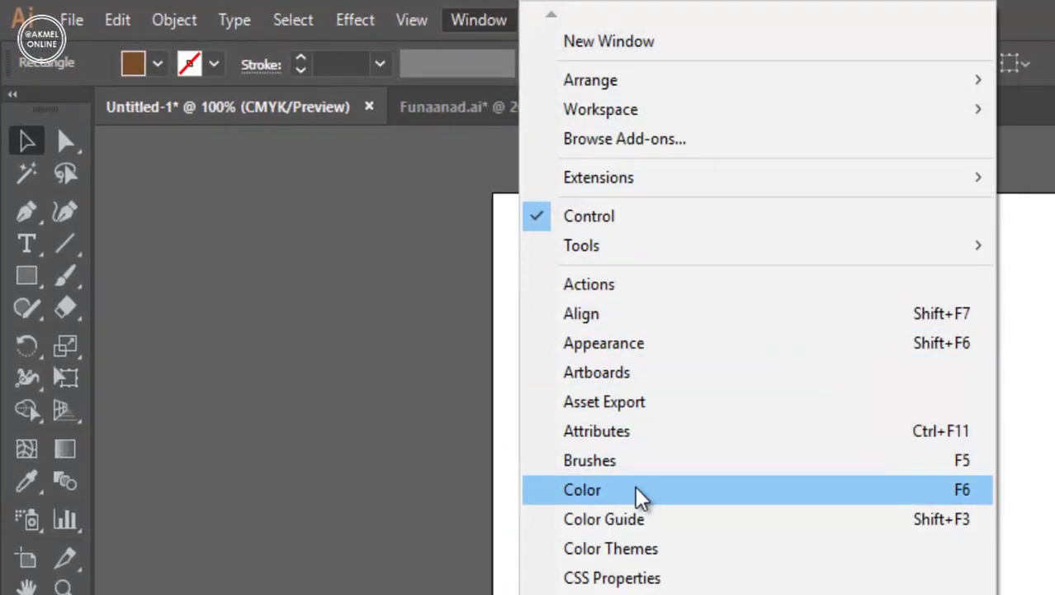
left_click(643, 520)
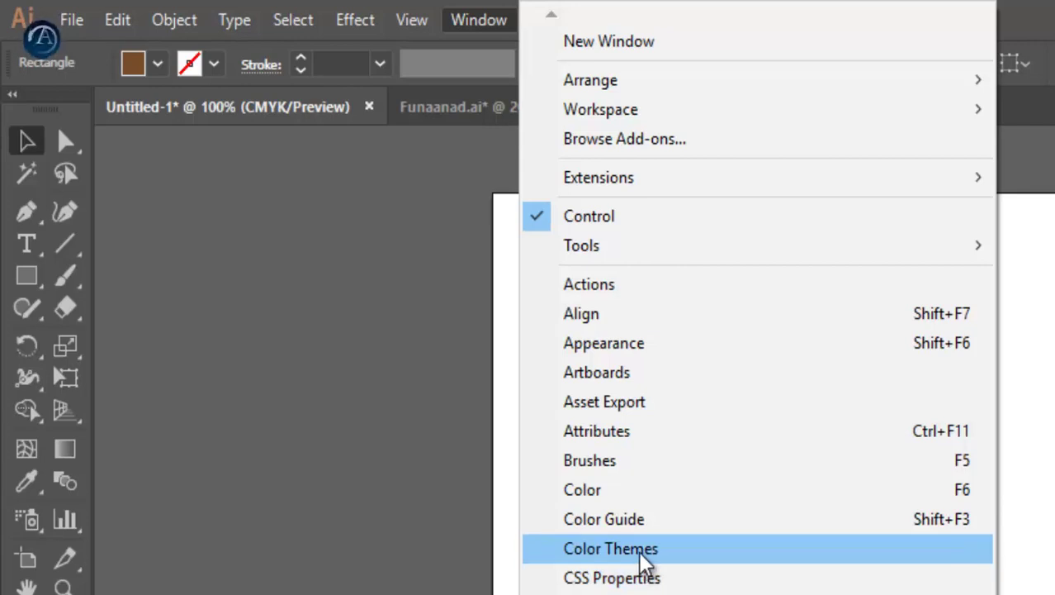
left_click(665, 552)
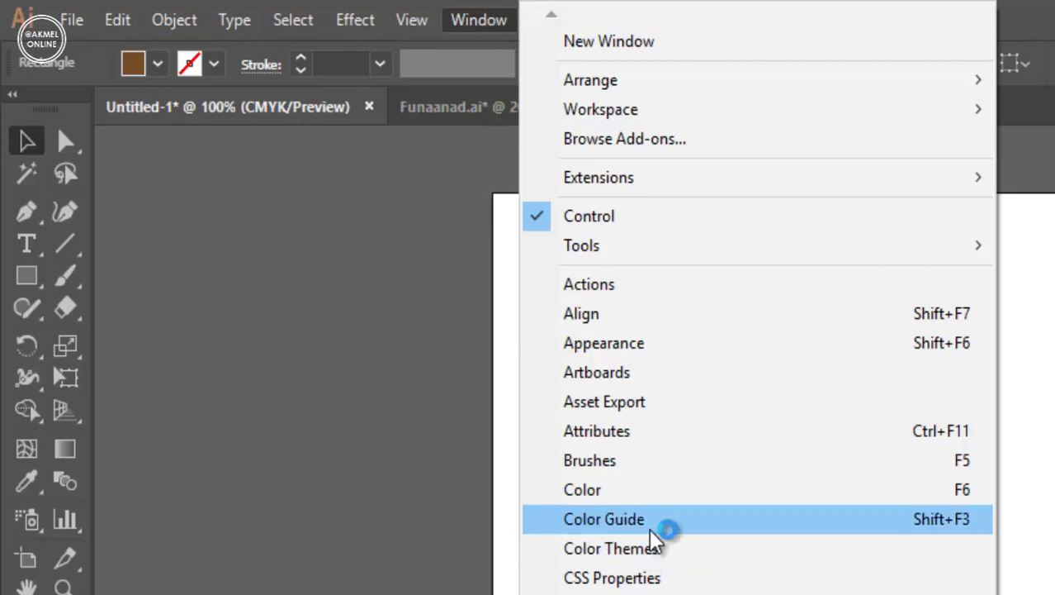
left_click(651, 527)
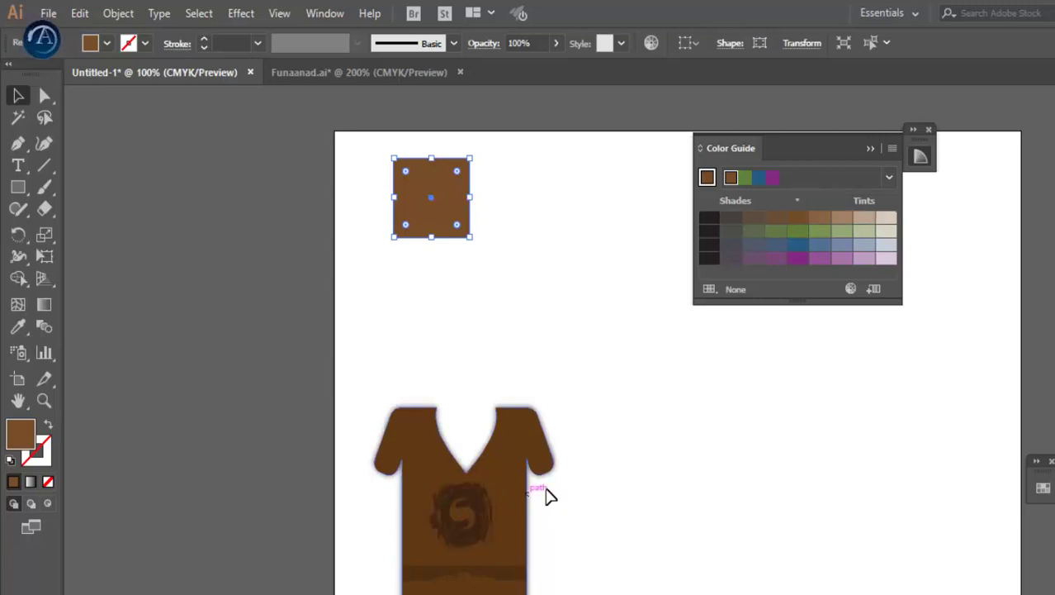
left_click_drag(784, 148, 808, 301)
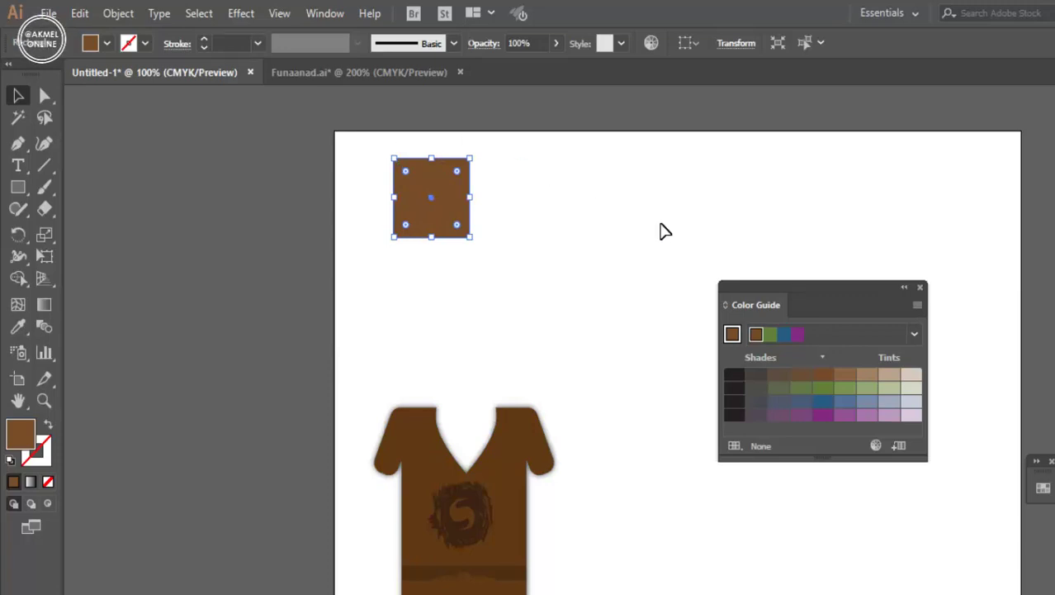
- Look through the harmony rules for the selected brown square and apply the Monochromatic rule
left_click(914, 334)
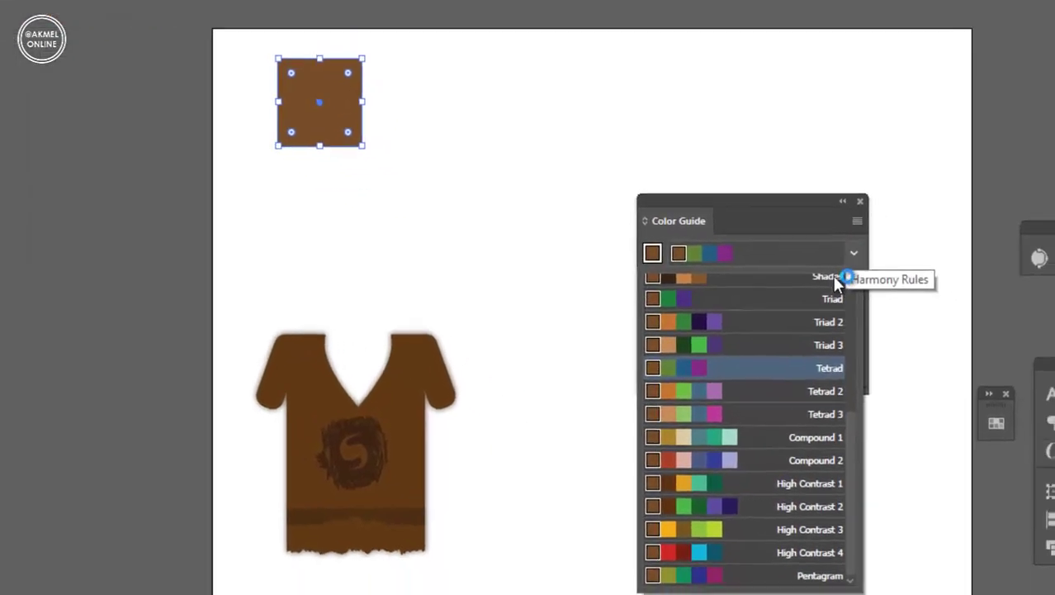
scroll(859, 413, "up", 3)
scroll(753, 303, "up", 2)
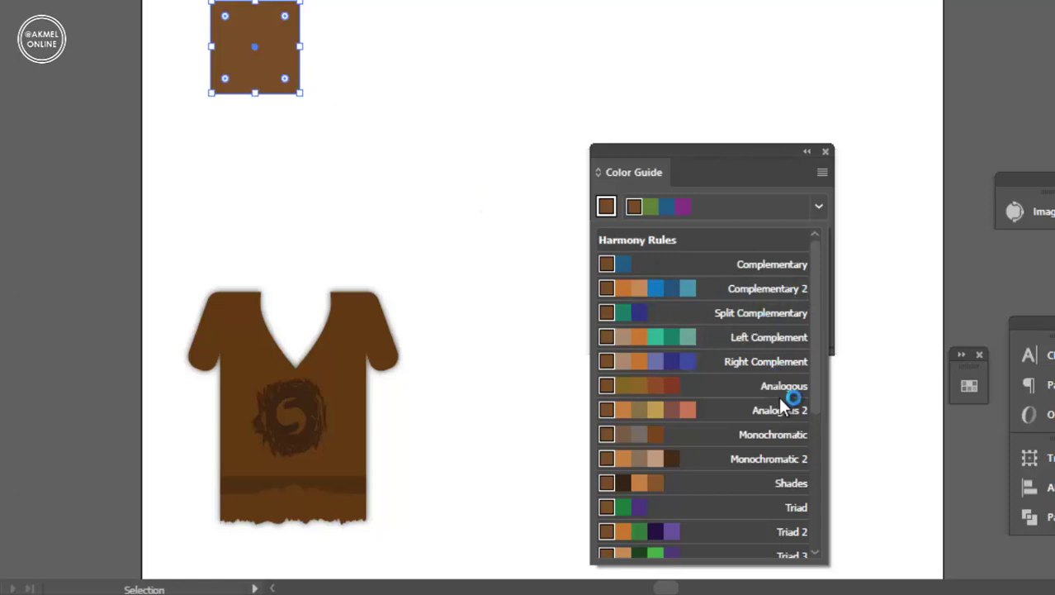
scroll(769, 391, "down", 3)
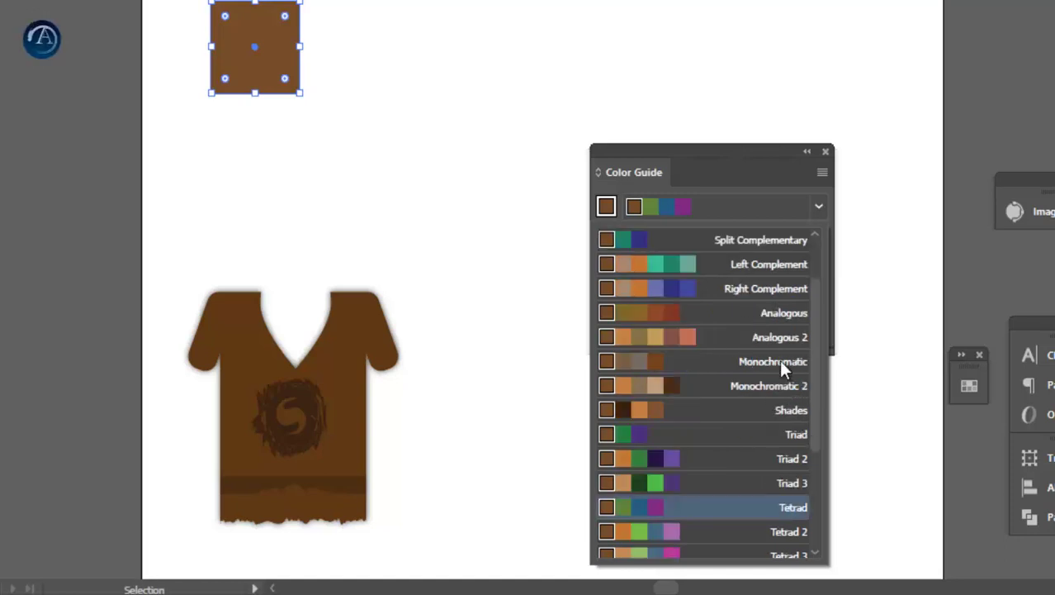
left_click(766, 369)
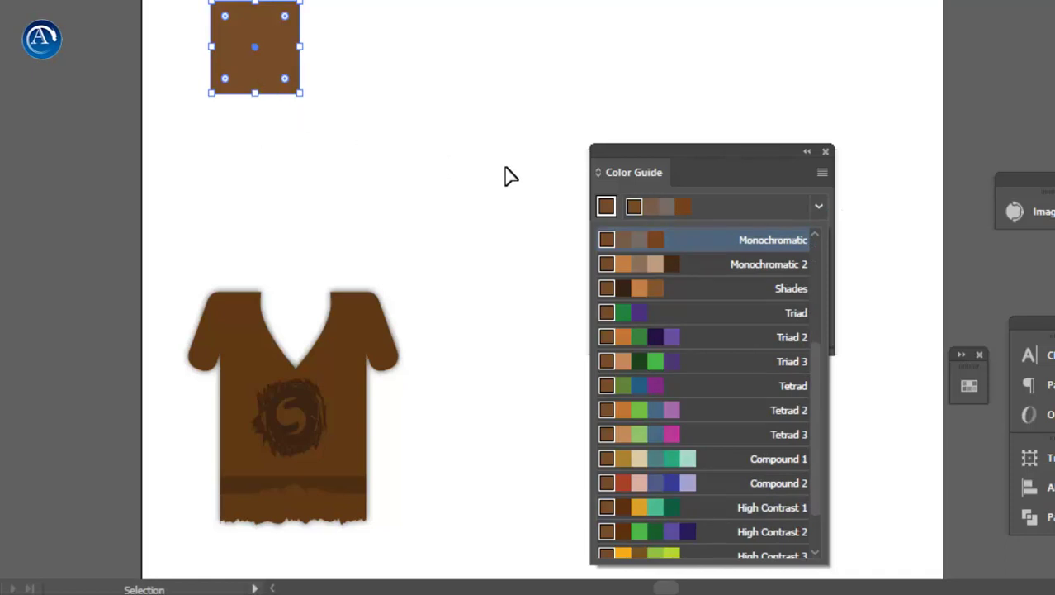
left_click(762, 240)
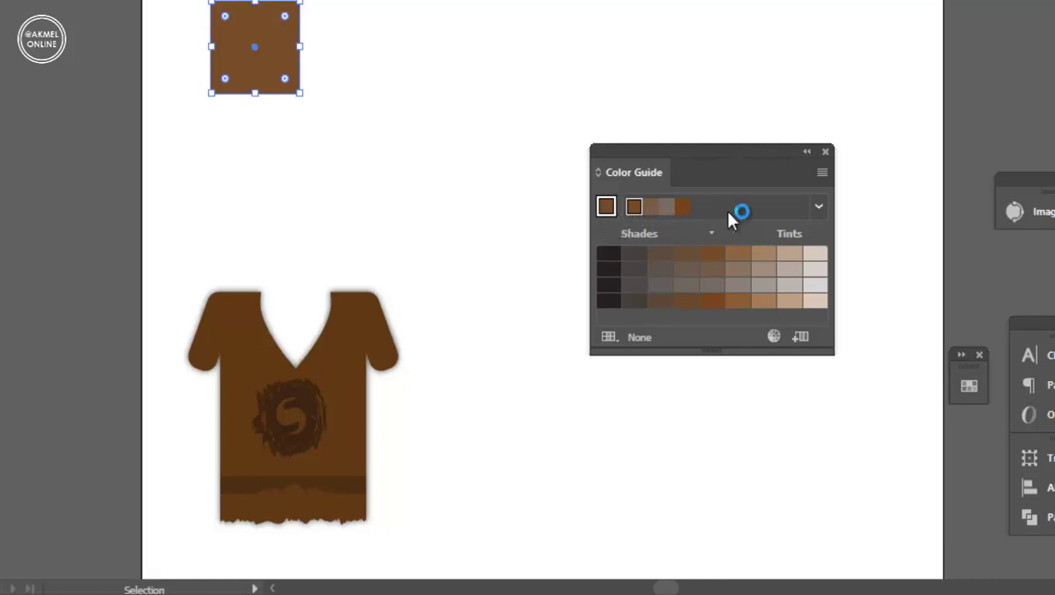
left_click(820, 210)
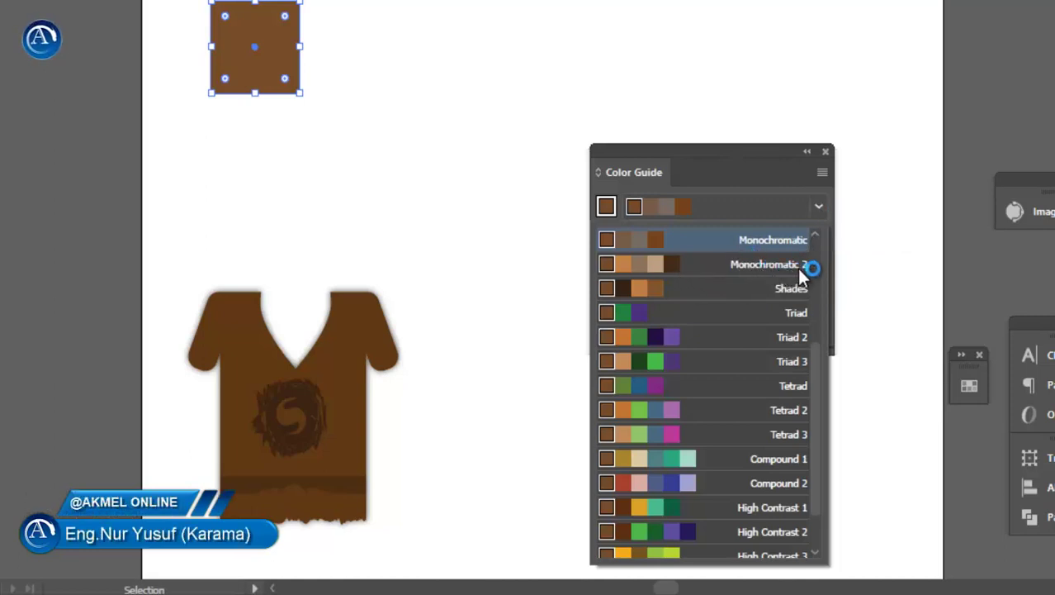
left_click(749, 161)
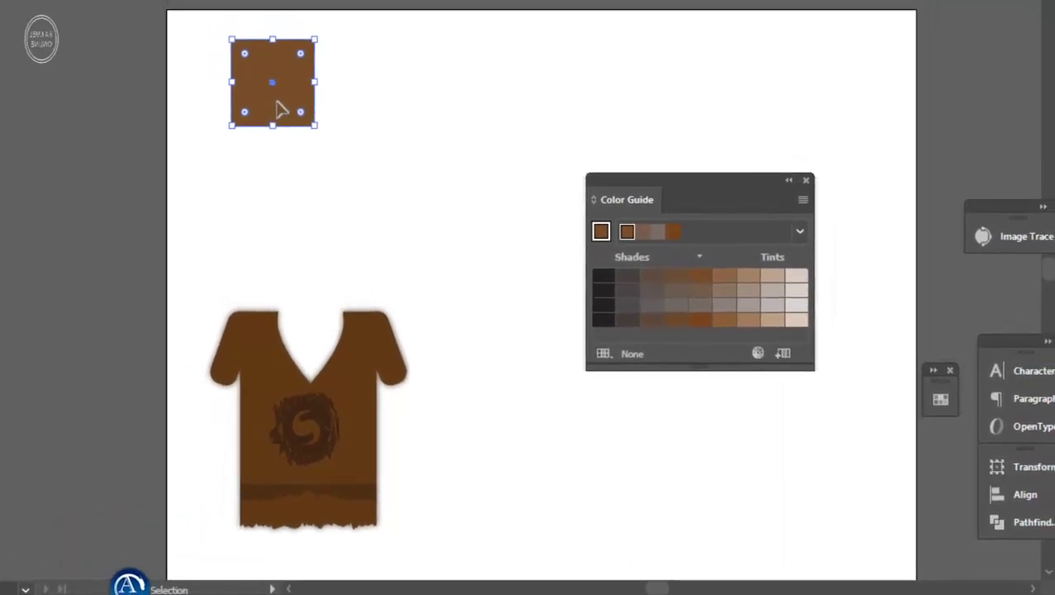
- Duplicate the brown square into an evenly spaced row of four and fill the three copies with the remaining Monochromatic harmony colors
left_click_drag(278, 108, 552, 105)
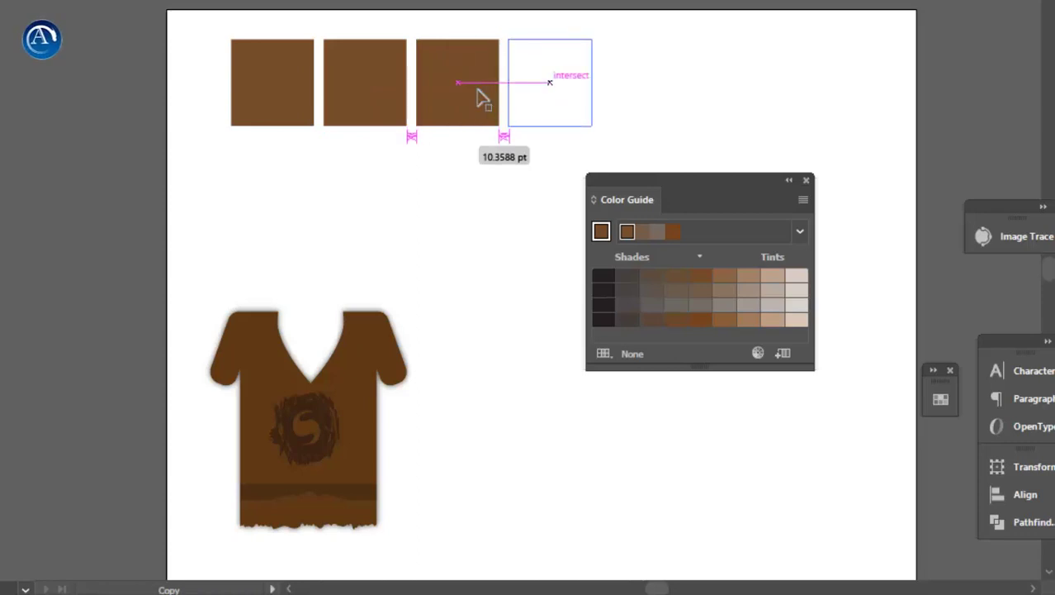
left_click(371, 64)
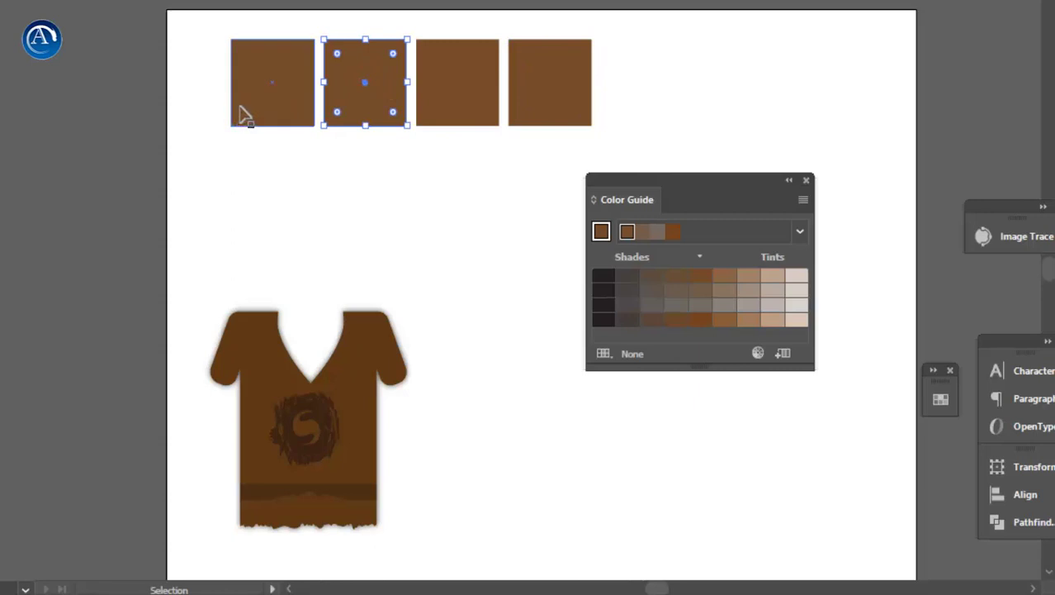
left_click(642, 235)
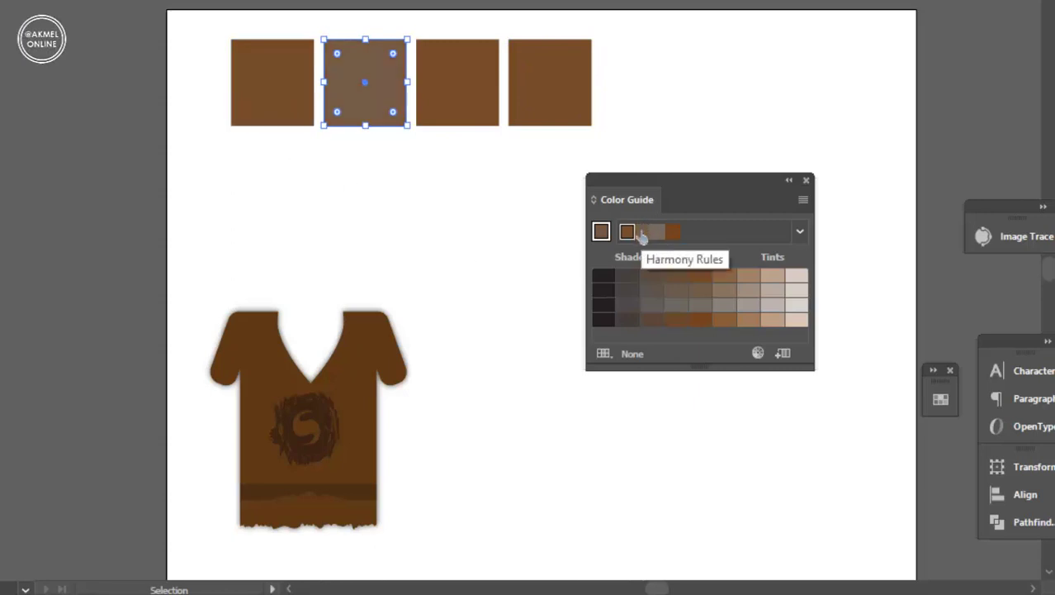
left_click(478, 100)
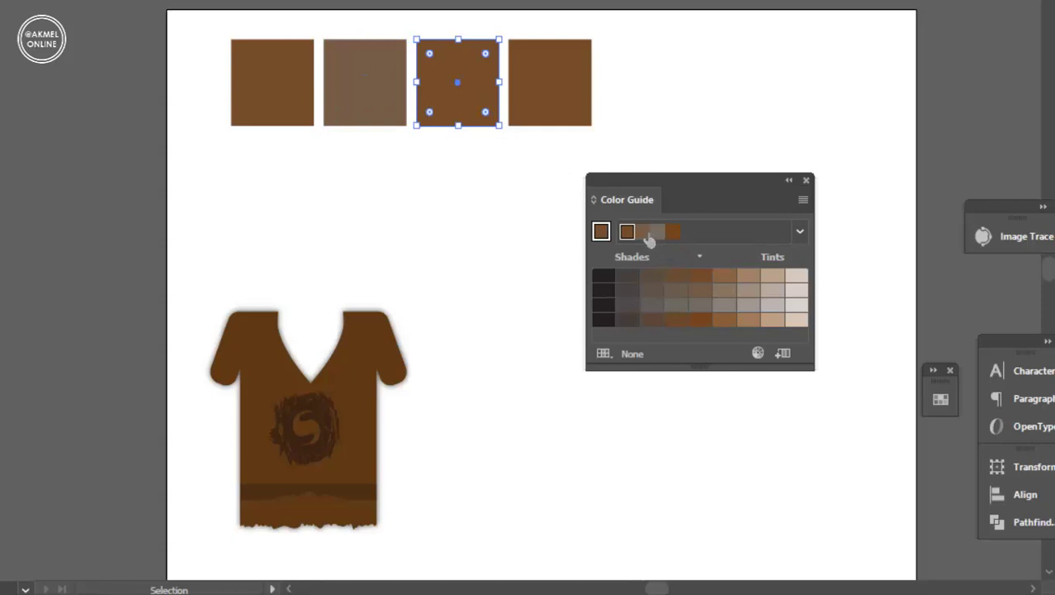
left_click(646, 236)
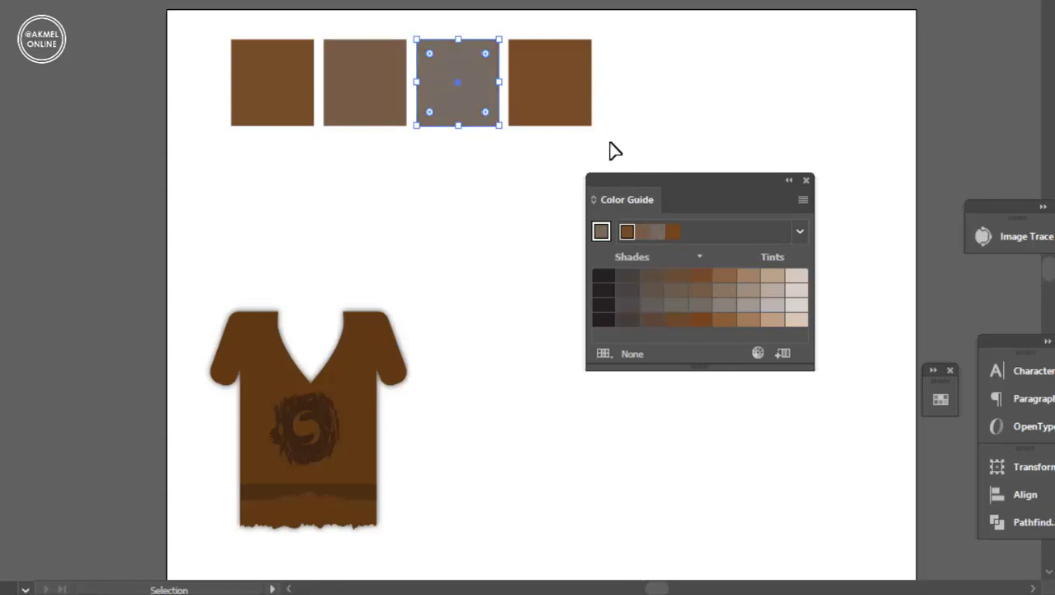
left_click(577, 104)
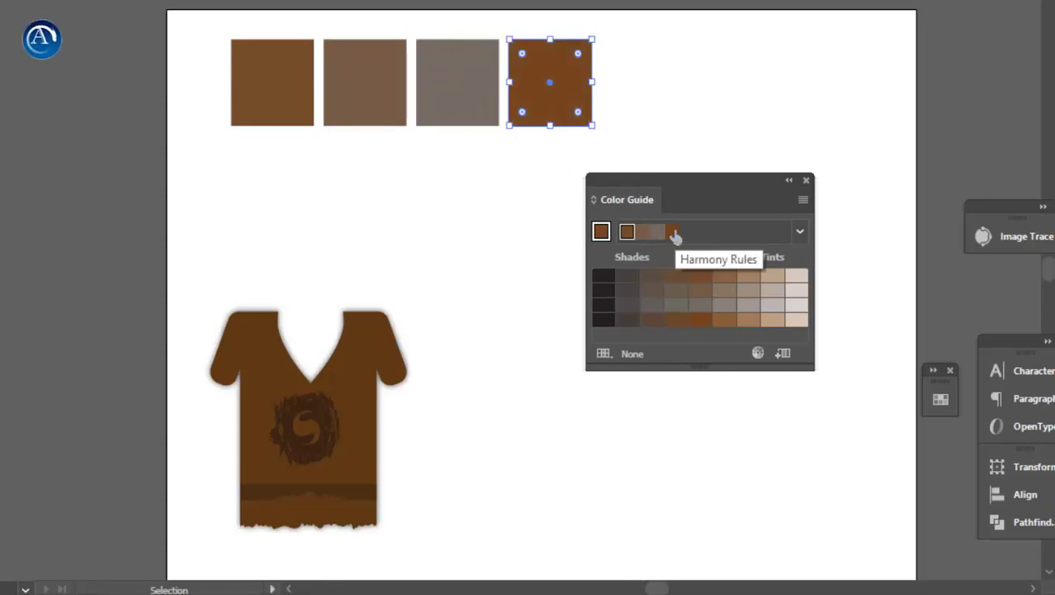
left_click(543, 194)
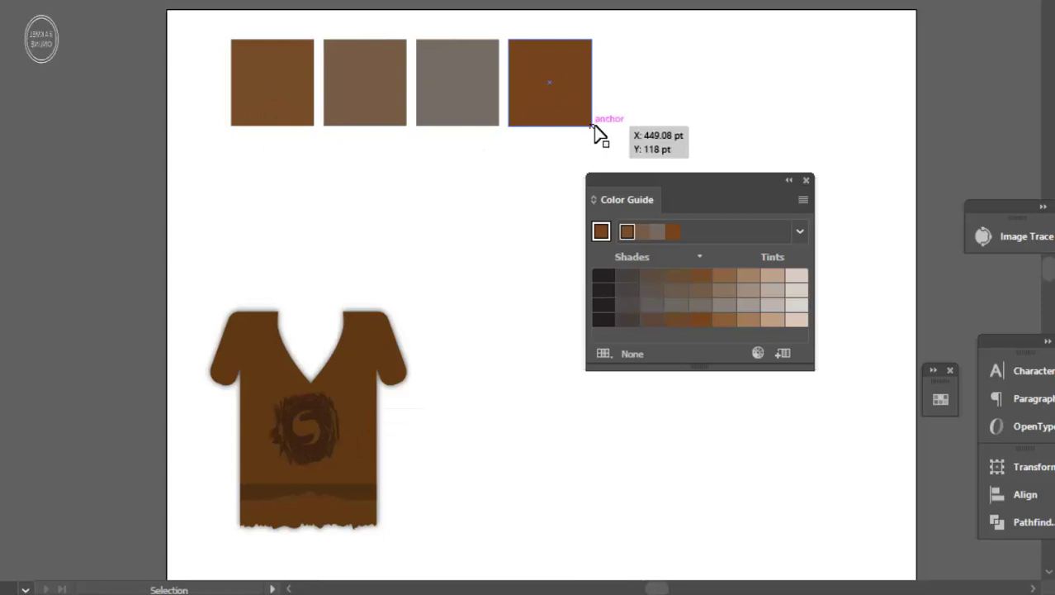
- Copy the row's first brown square directly below itself and view the swatch libraries available for limiting the harmony colors
left_click(266, 104)
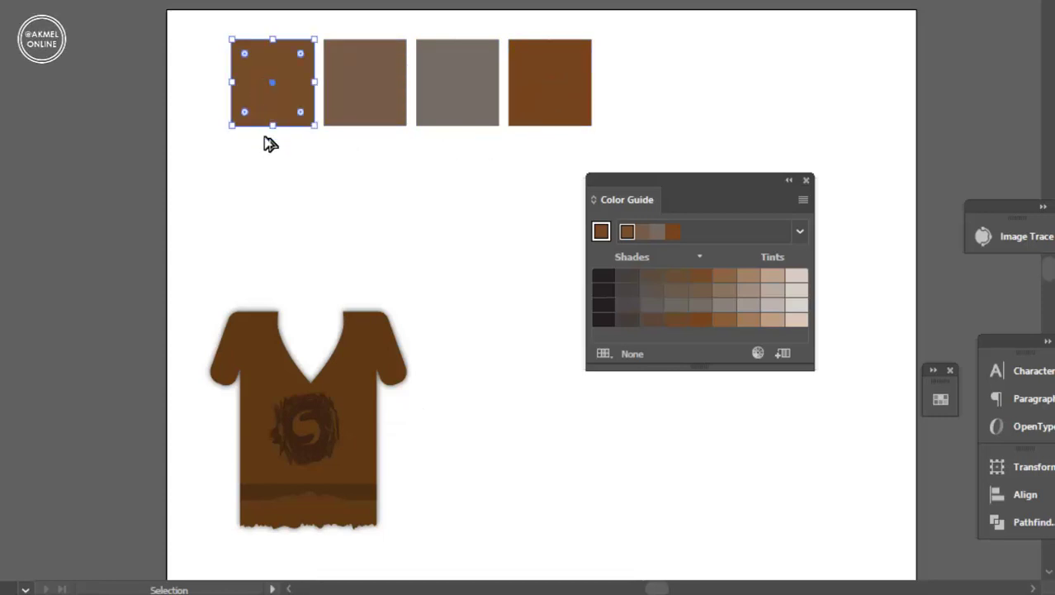
left_click_drag(267, 99, 269, 182)
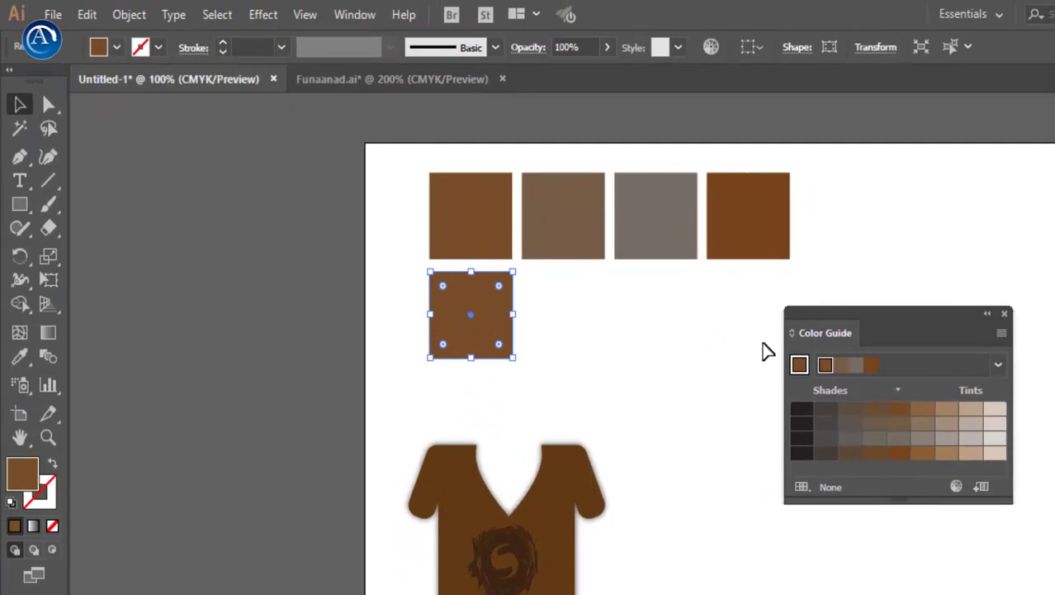
left_click(823, 489)
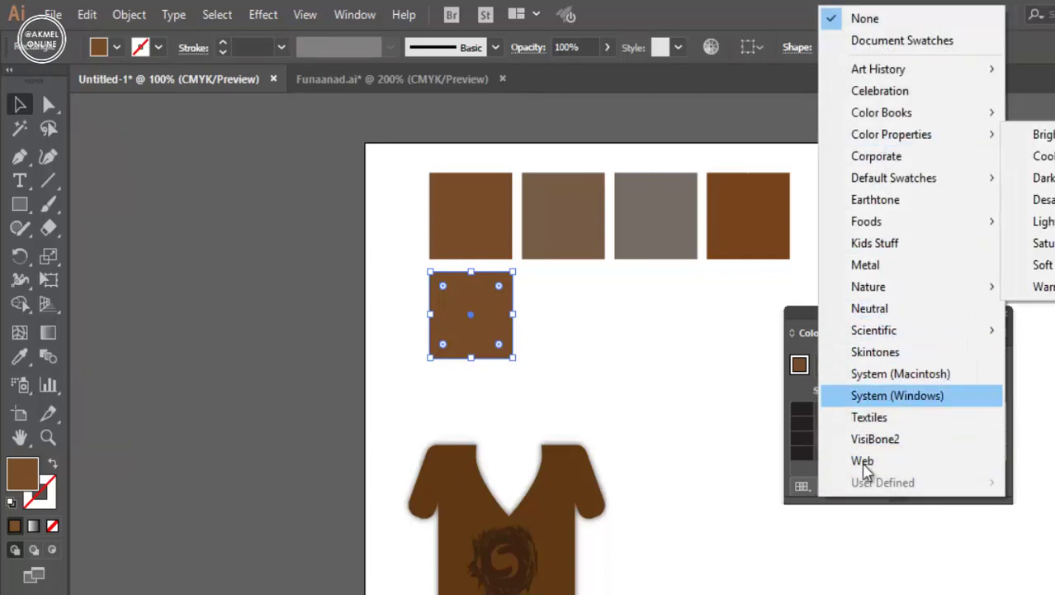
left_click(799, 475)
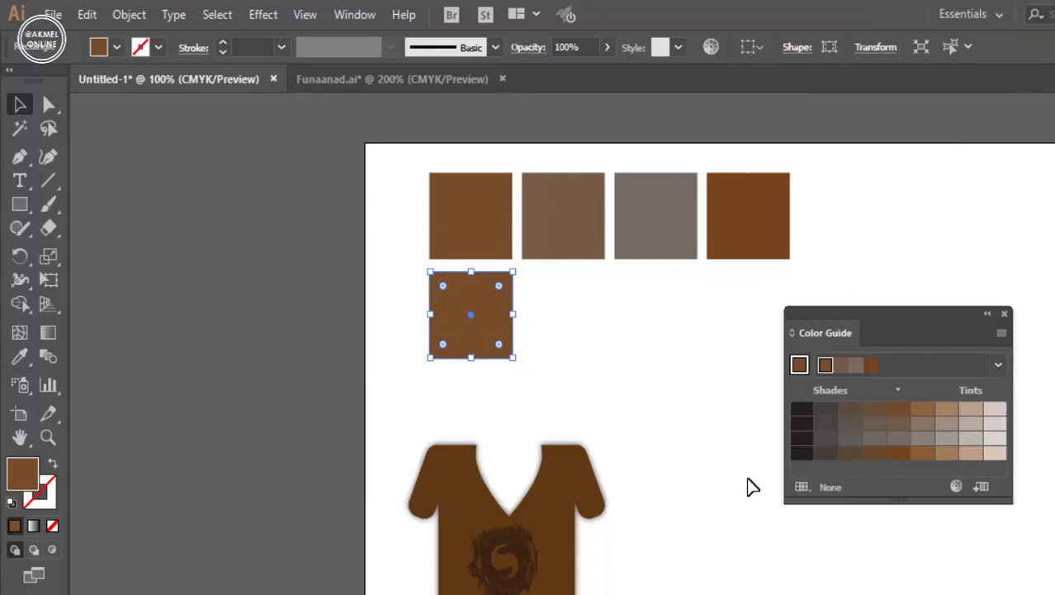
- Recolor the copied square below the row to a dark green with a 117° hue using Recolor Artwork
left_click(957, 492)
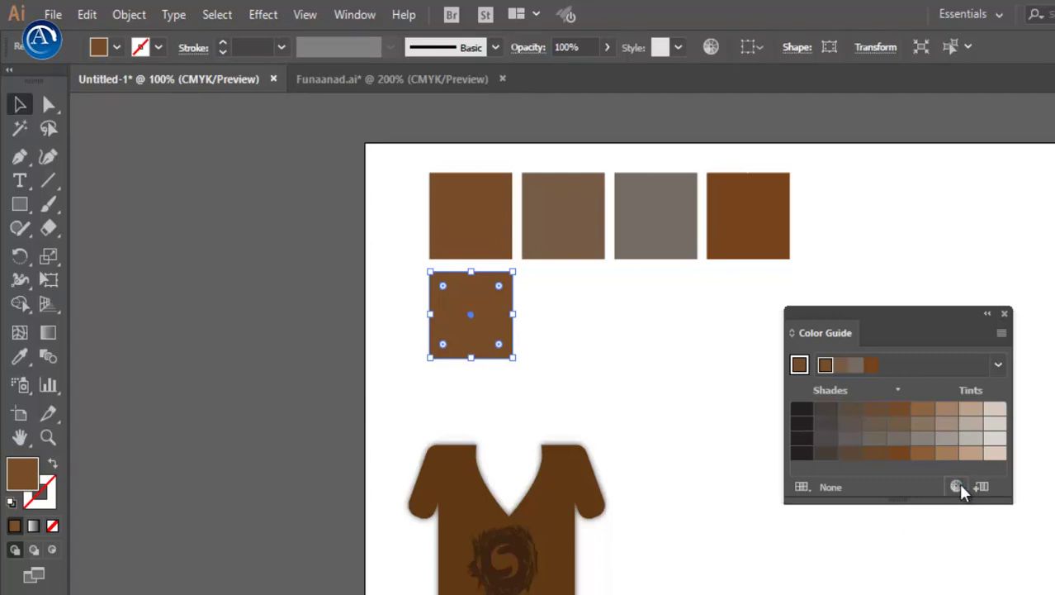
left_click(958, 487)
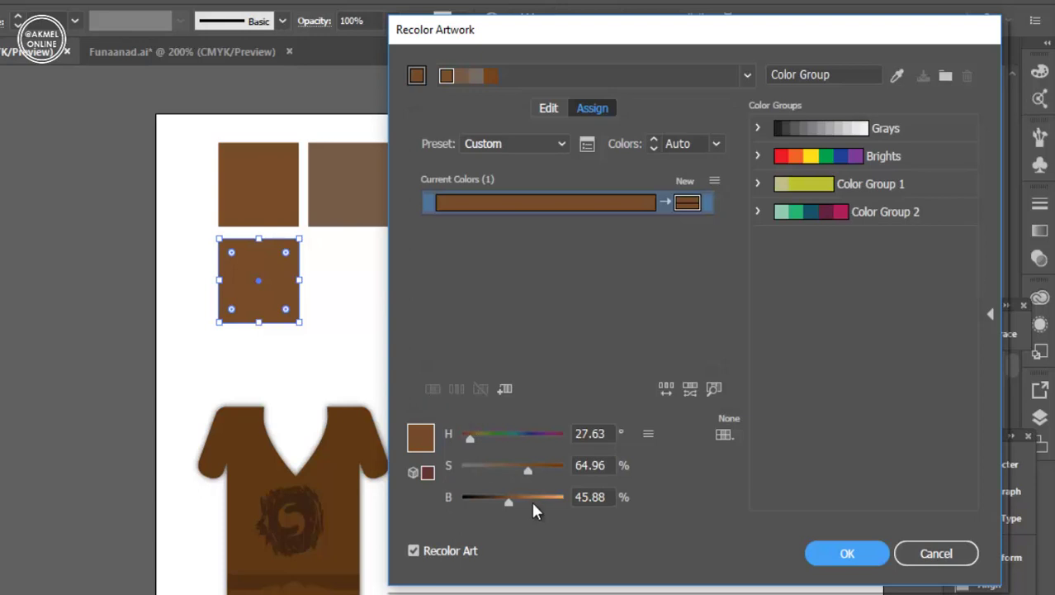
left_click(486, 488)
double_click(420, 440)
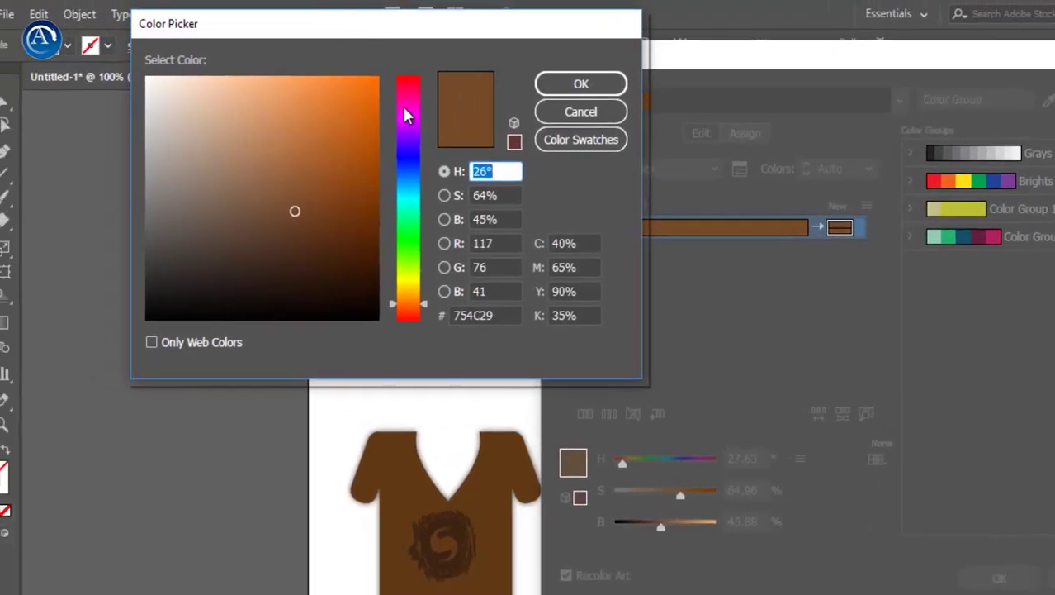
left_click(405, 116)
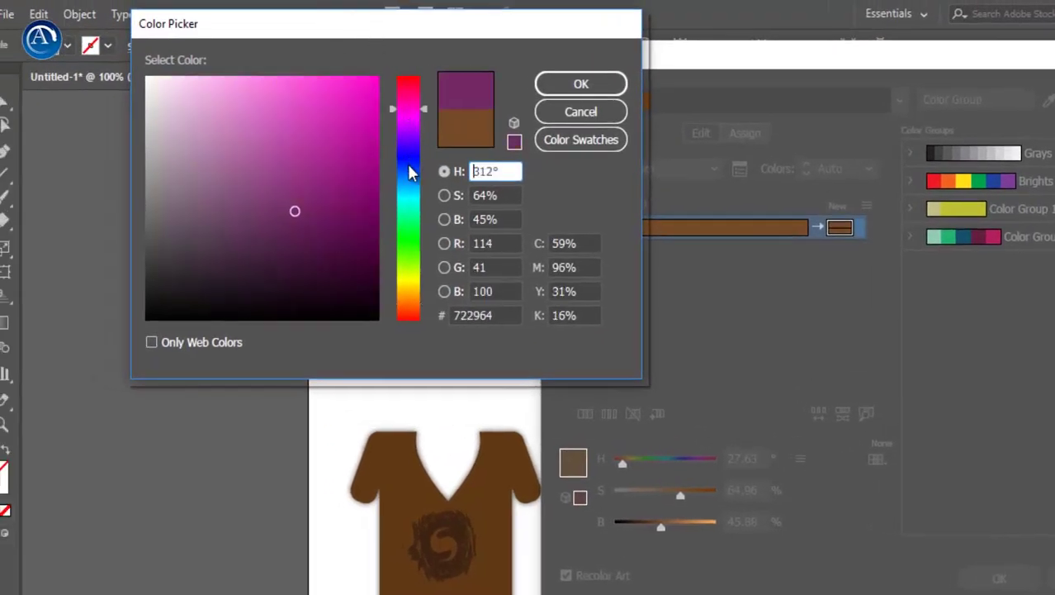
left_click(408, 243)
left_click(364, 96)
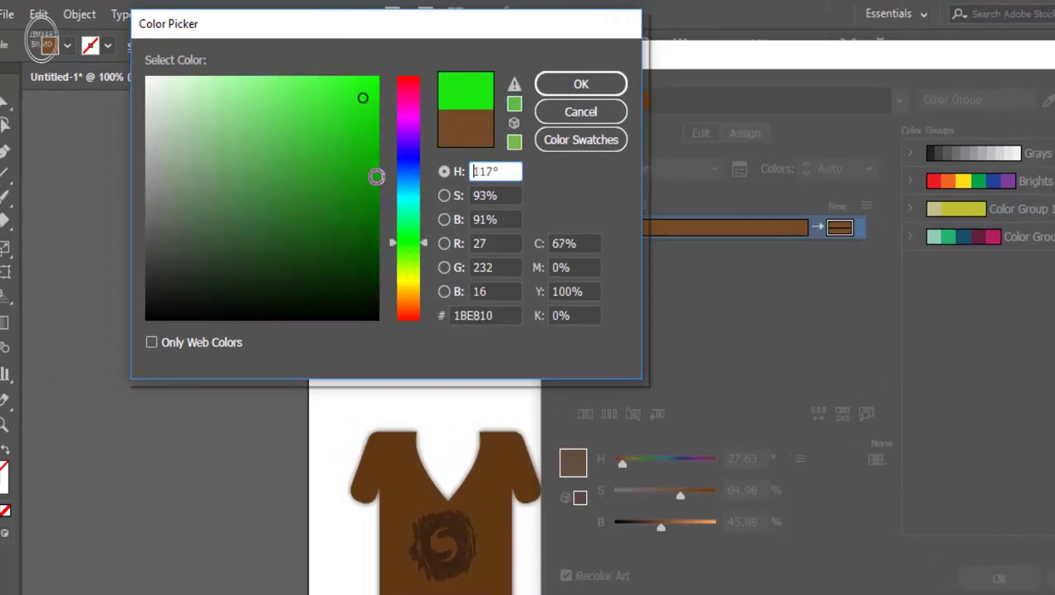
left_click(365, 178)
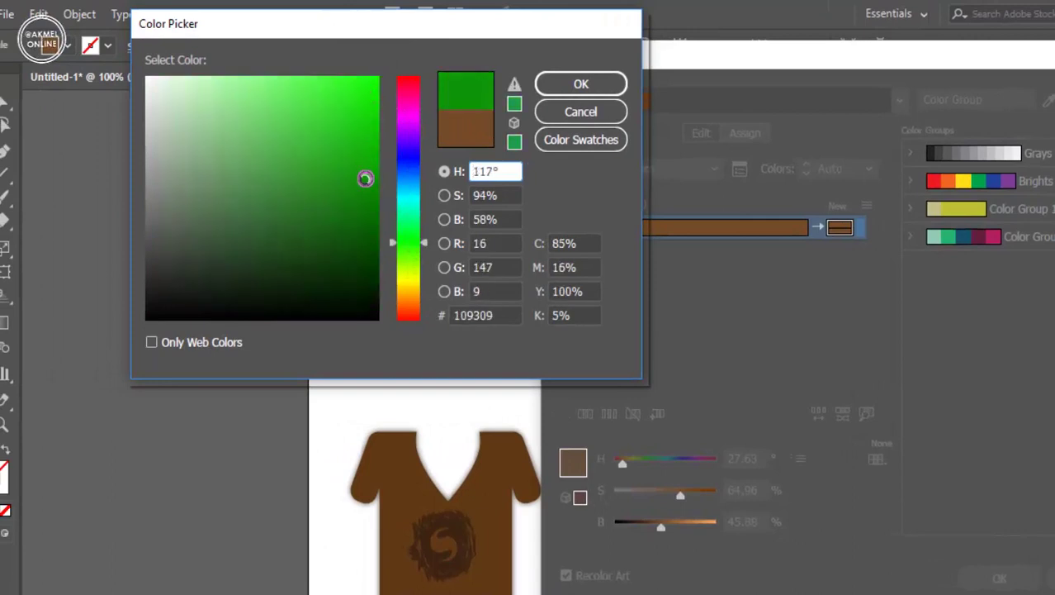
left_click(408, 180)
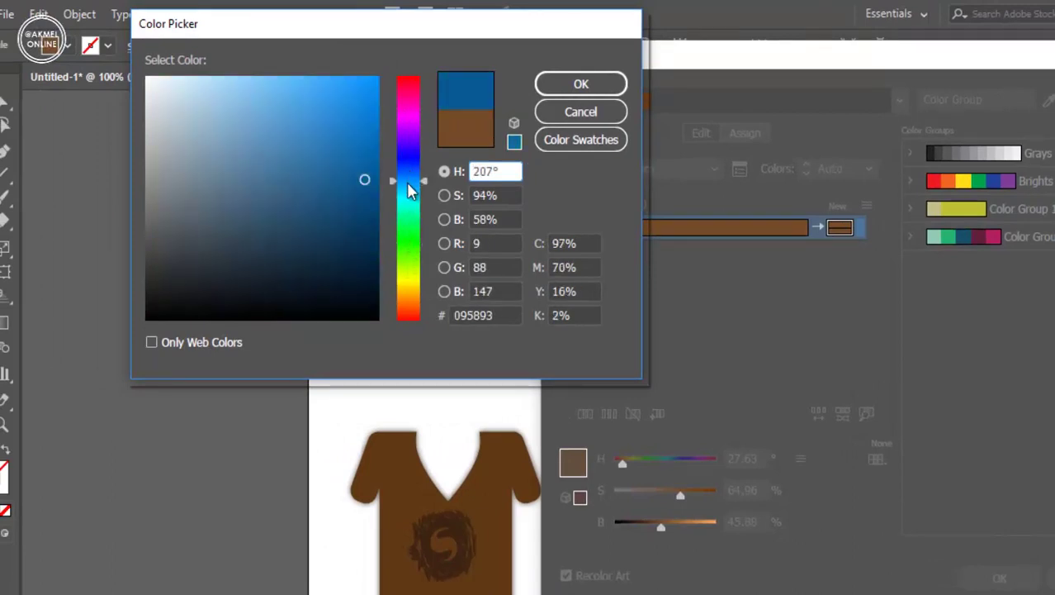
left_click(408, 243)
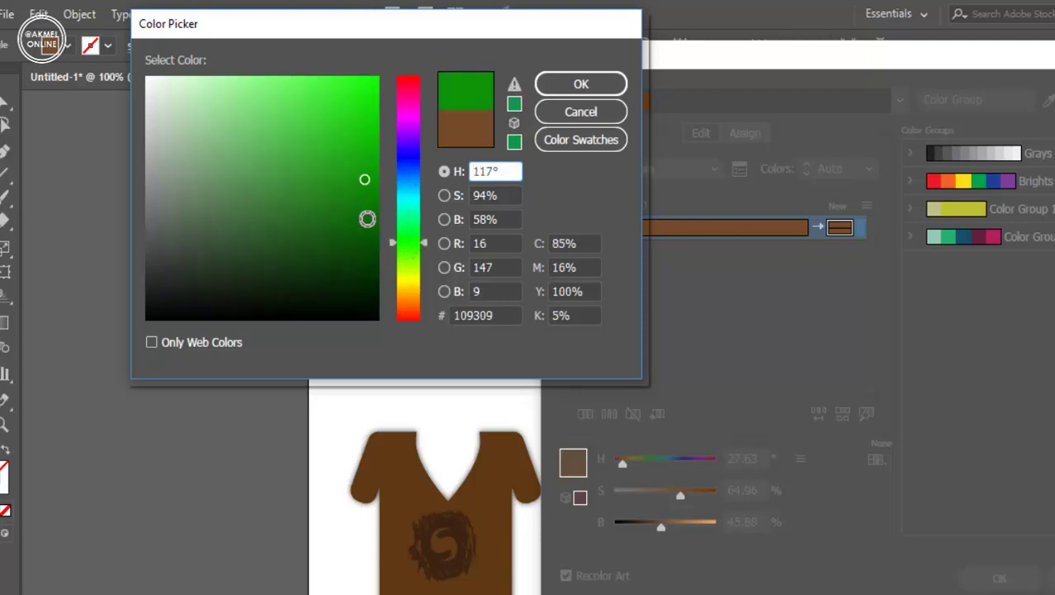
left_click(365, 219)
left_click(558, 88)
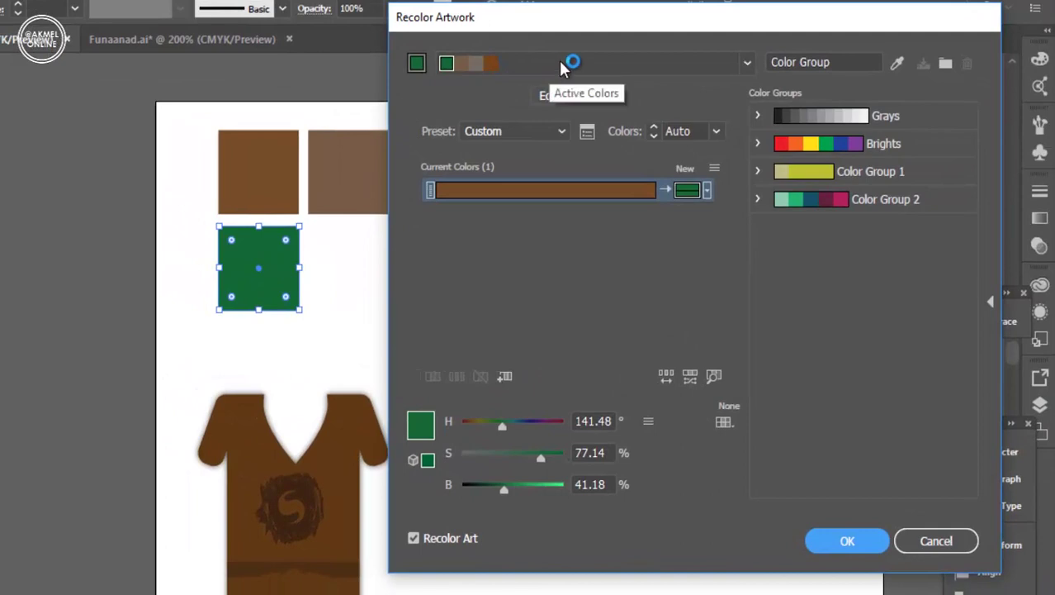
- Apply the Monochromatic 2 harmony rule to the green base color and accept the recoloring
left_click(748, 63)
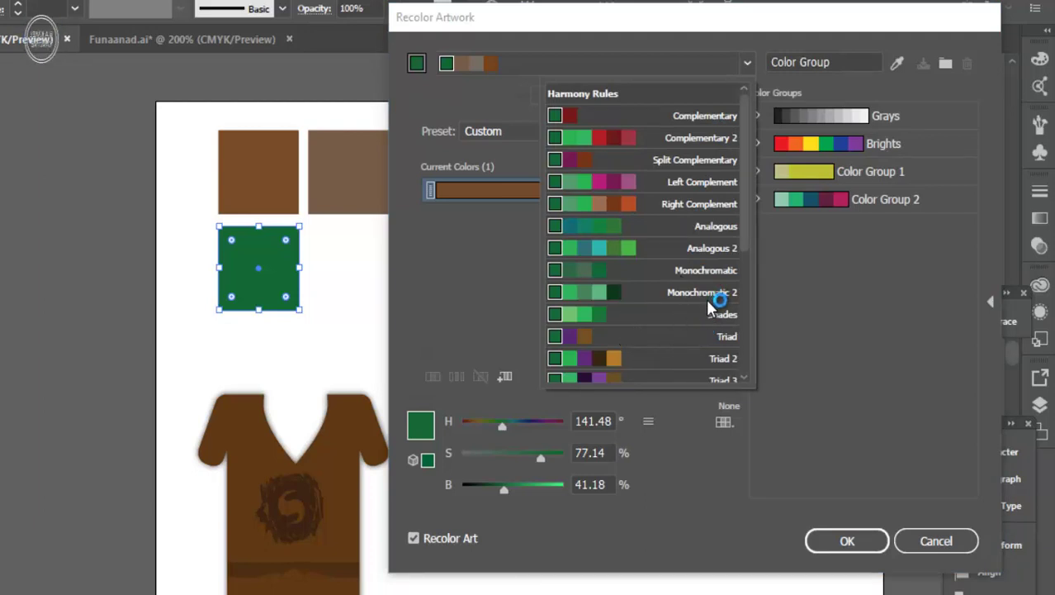
left_click(649, 296)
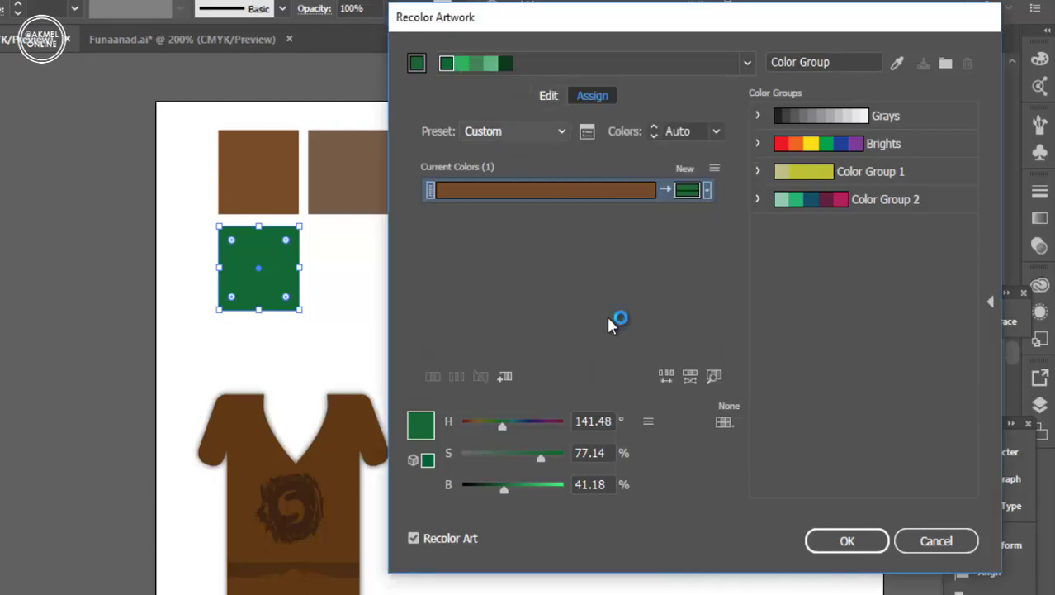
left_click(846, 540)
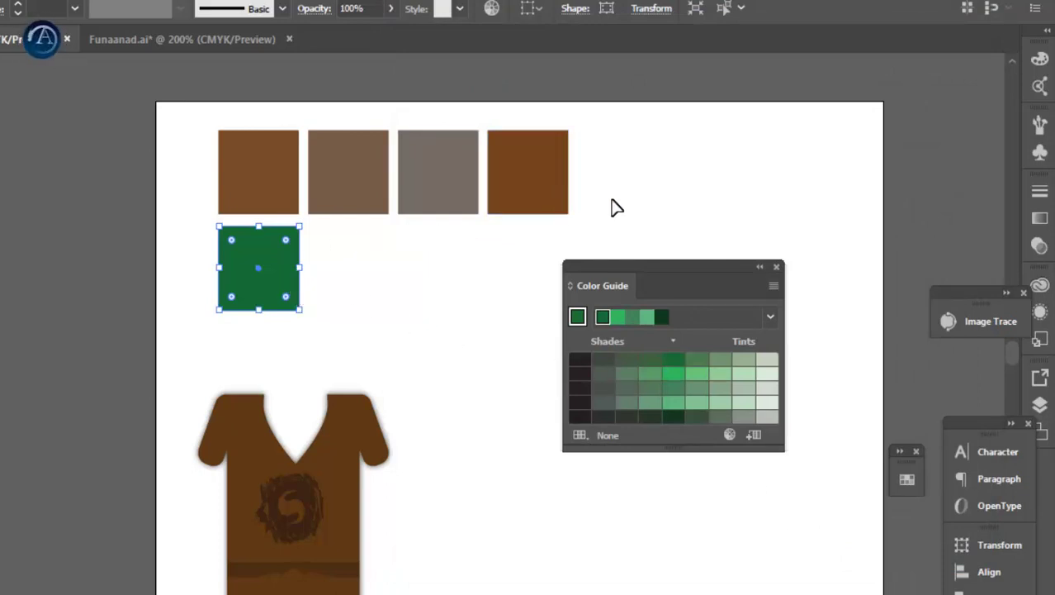
- Copy the other three brown-row squares down beside the green square and fill them with the second, third and fourth green harmony colors
left_click_drag(612, 206, 394, 270)
left_click(370, 299)
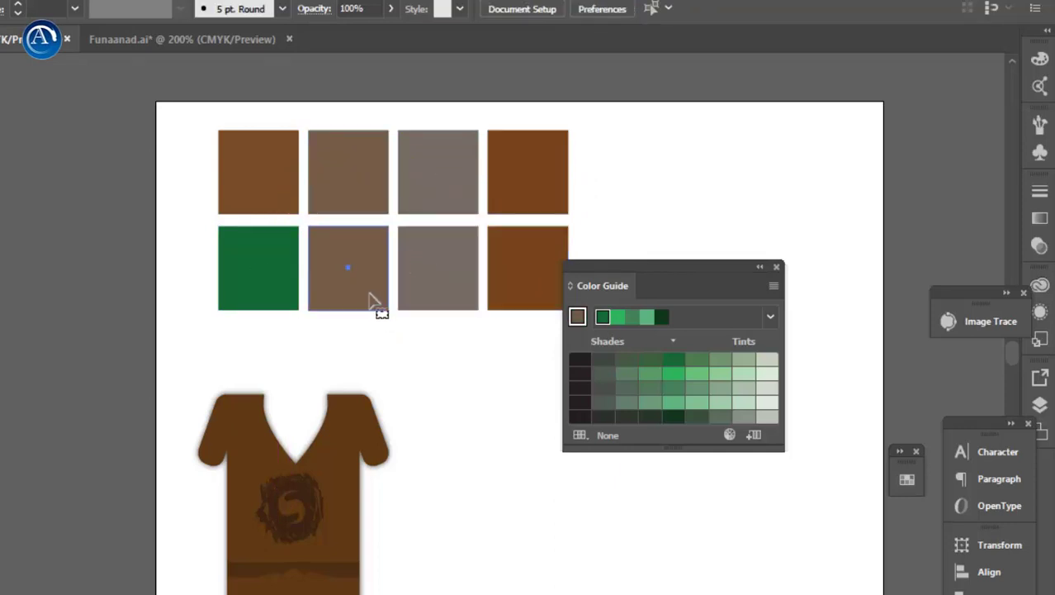
left_click(616, 320)
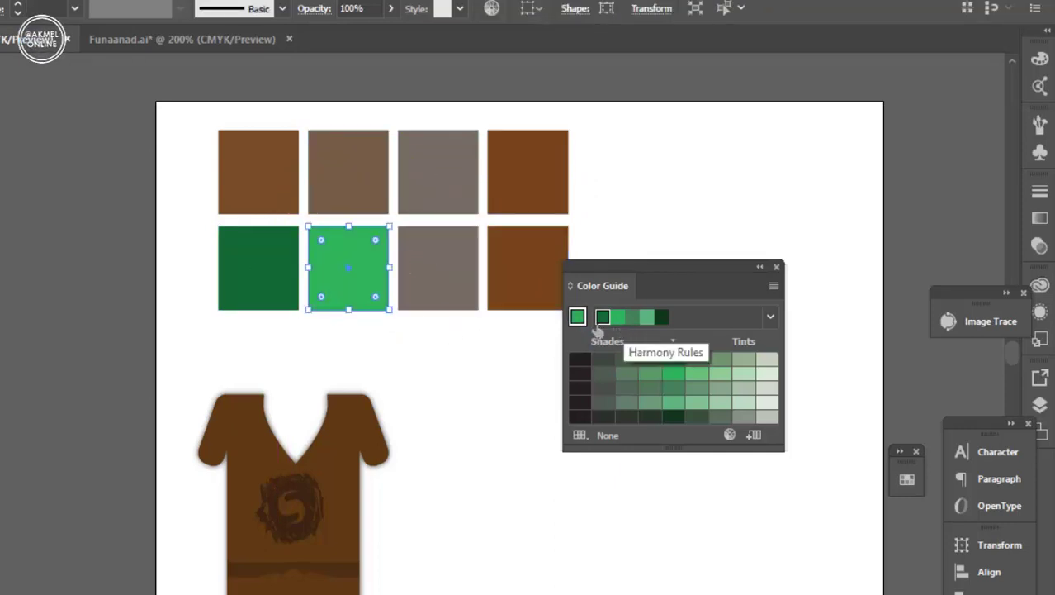
left_click(462, 284)
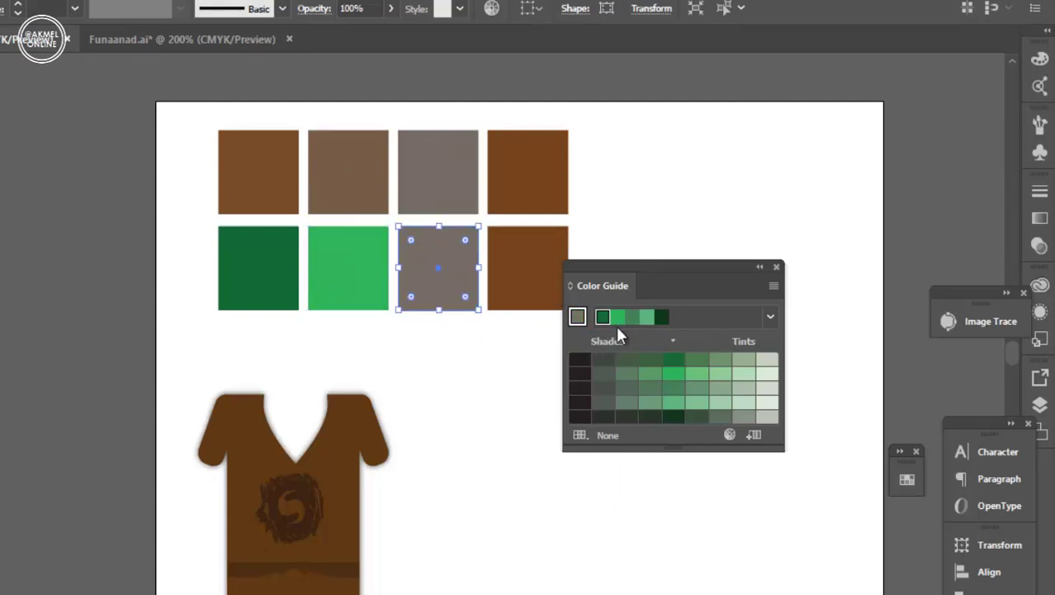
left_click(513, 283)
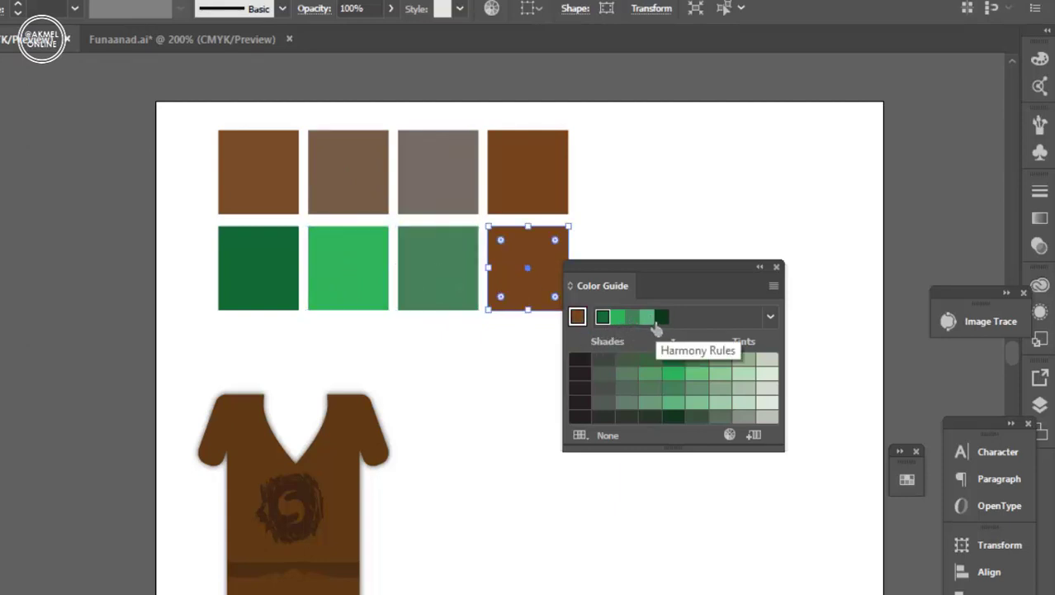
left_click(649, 319)
- Duplicate the light green square at the end of the green row and fill the copy with the harmony's dark green base color
left_click_drag(663, 263, 655, 360)
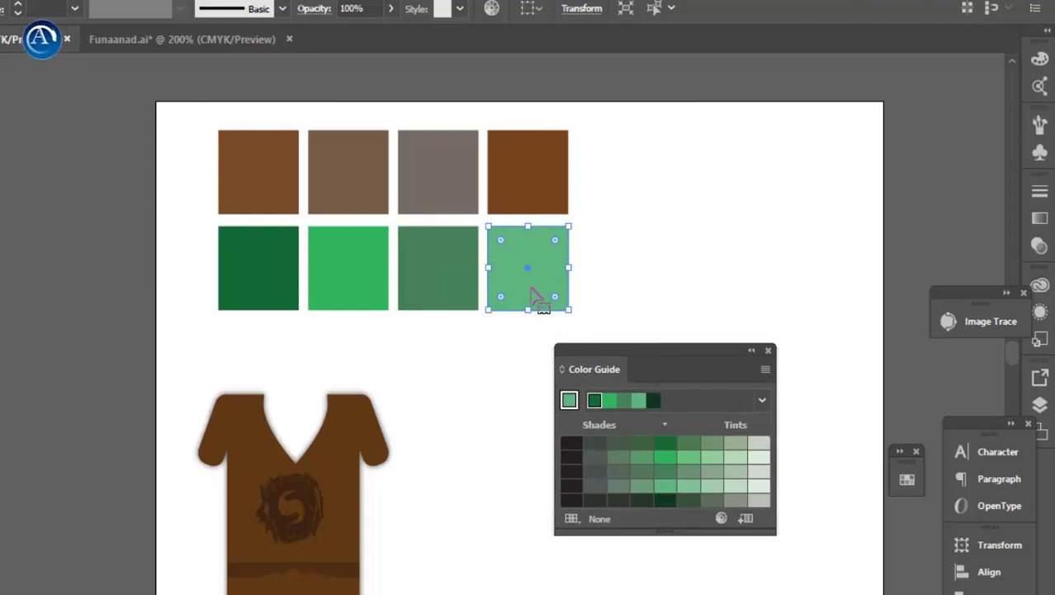
left_click_drag(560, 297, 646, 298)
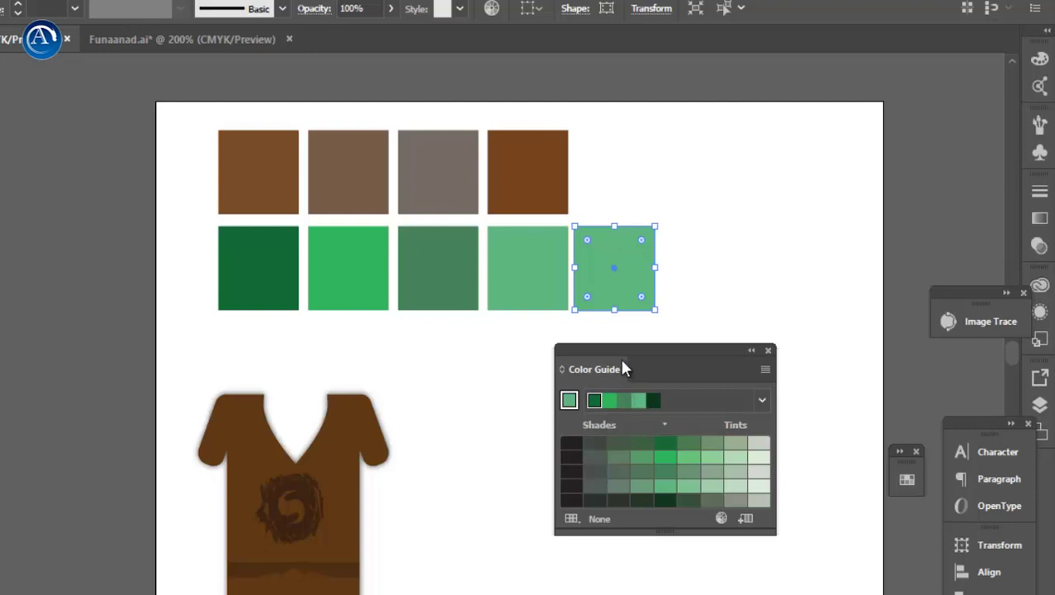
left_click(593, 401)
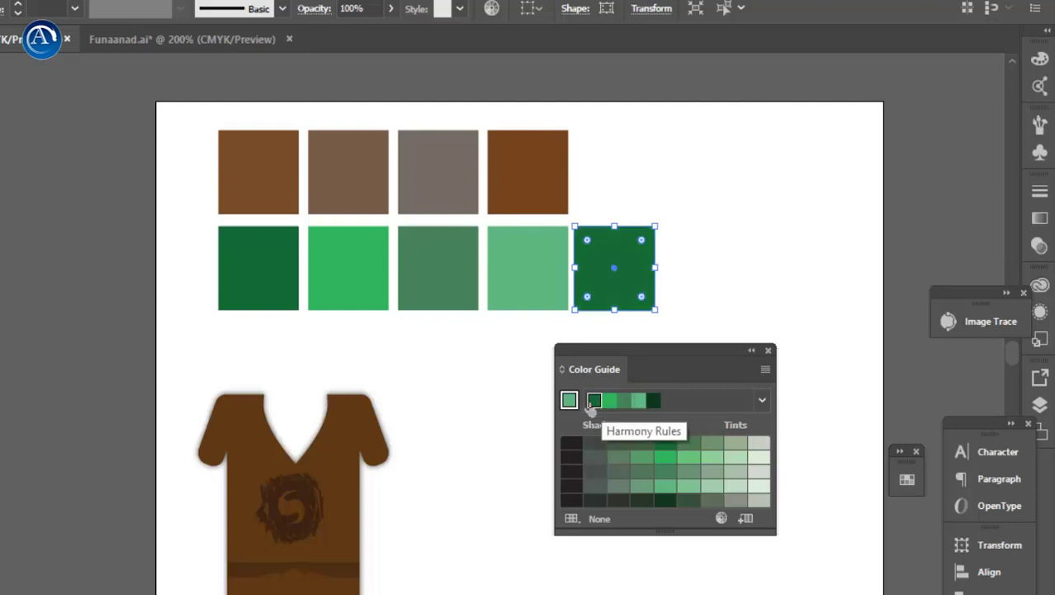
left_click(717, 283)
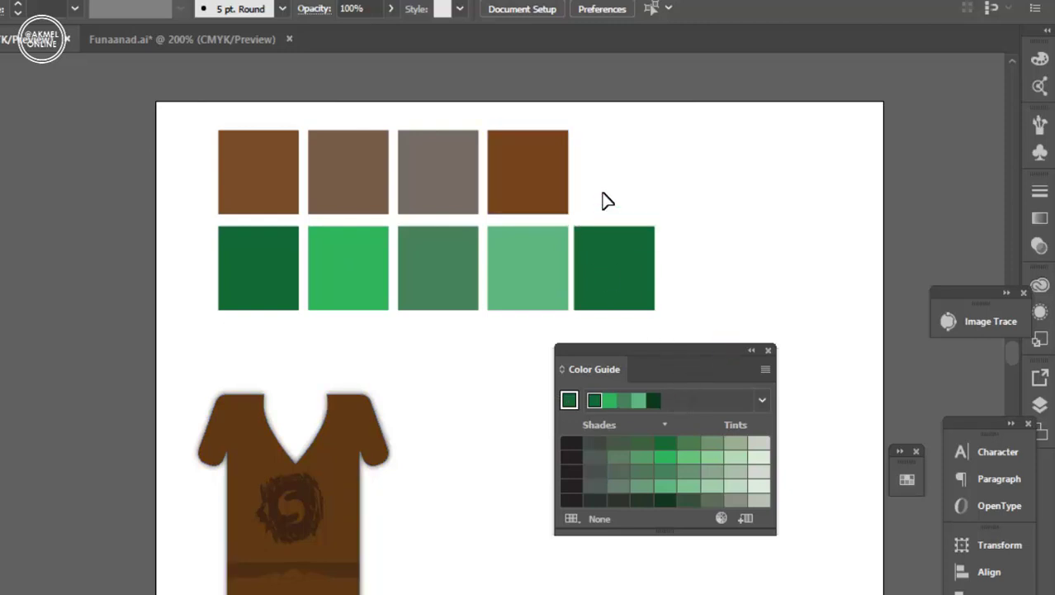
- Duplicate the entire row of four brown squares directly to its right, then deselect the copies
left_click_drag(601, 192, 66, 169)
left_click_drag(260, 193, 626, 195)
left_click(677, 312)
left_click(583, 425)
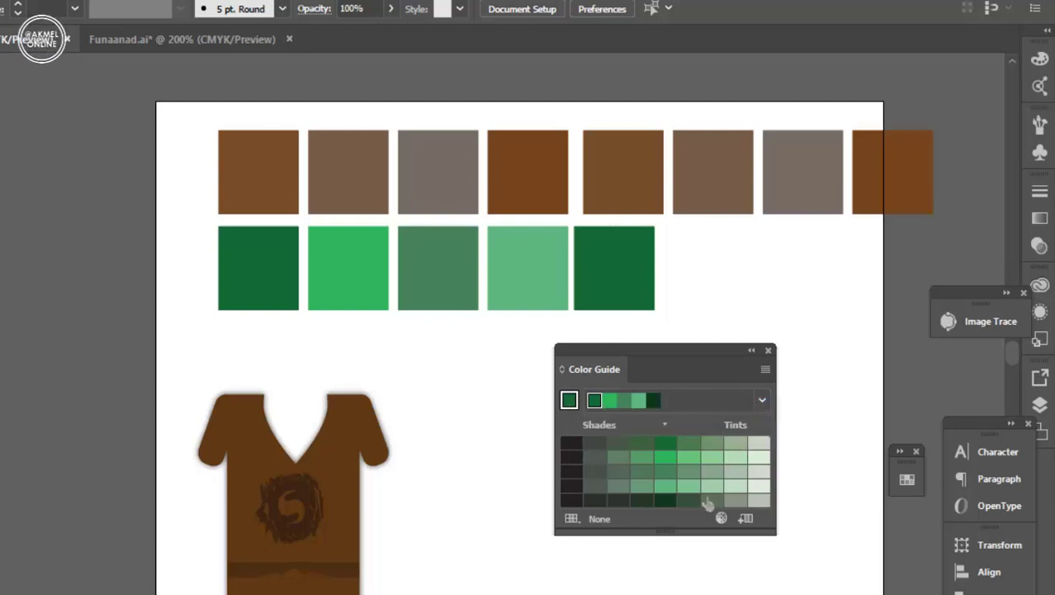
- Rotate the green harmony to a brown 35° hue in Edit Colors and compare the wheel's saturation and brightness views
left_click(722, 519)
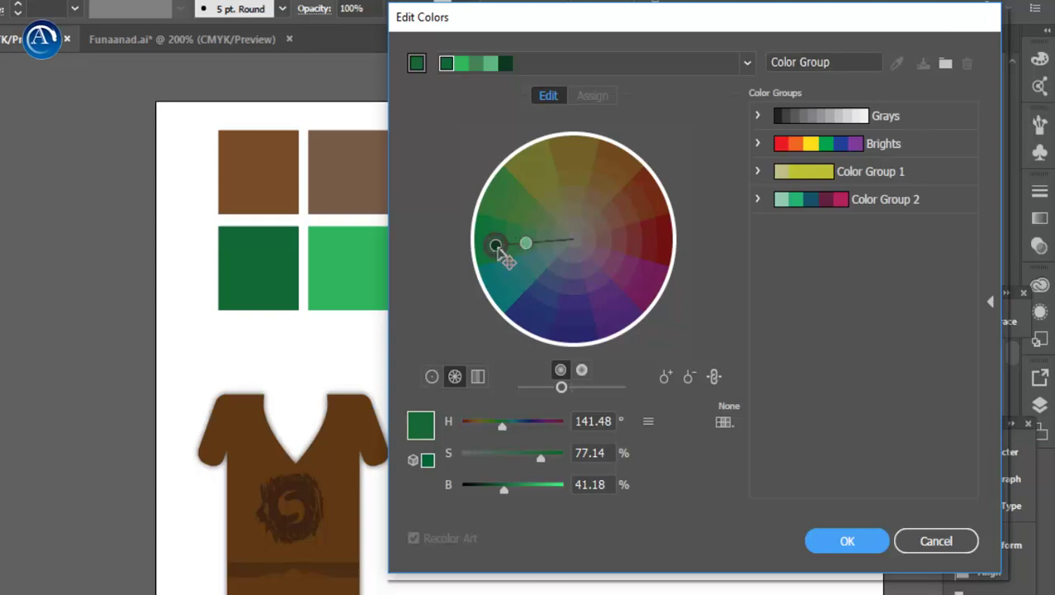
mouse_move(498, 249)
left_mouse_down()
mouse_move(485, 245)
mouse_move(489, 177)
mouse_move(532, 146)
mouse_move(629, 151)
mouse_move(682, 241)
mouse_move(607, 168)
mouse_move(575, 151)
mouse_move(542, 157)
mouse_move(545, 170)
mouse_move(667, 188)
mouse_move(654, 297)
mouse_move(580, 252)
mouse_move(626, 274)
mouse_move(626, 329)
mouse_move(574, 339)
mouse_move(499, 296)
mouse_move(494, 202)
mouse_move(535, 145)
mouse_move(574, 168)
mouse_move(543, 188)
mouse_move(581, 150)
mouse_move(628, 162)
left_mouse_up()
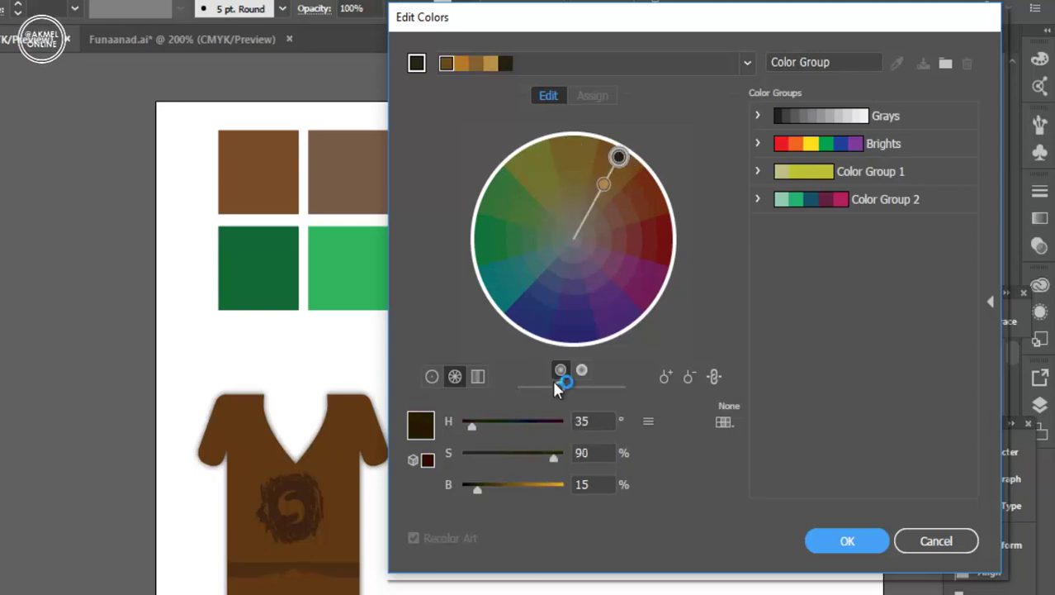
left_click(583, 370)
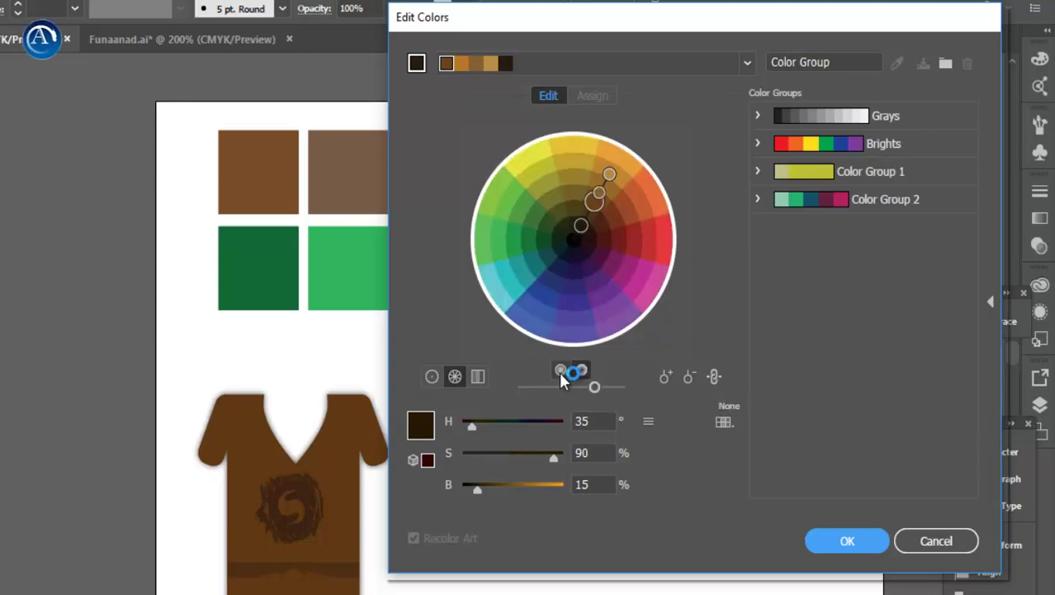
left_click(561, 372)
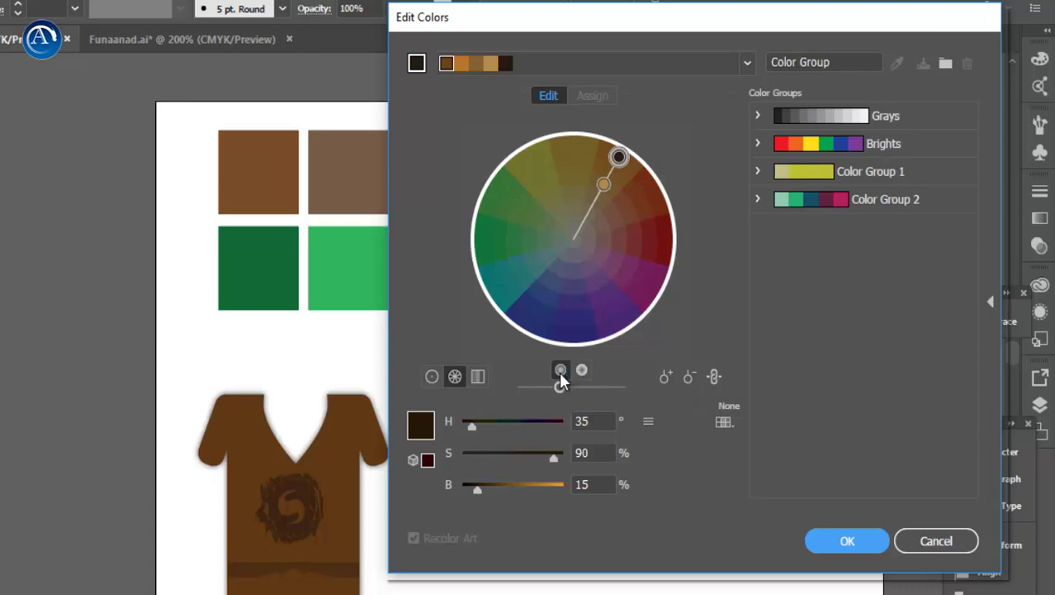
left_click(583, 371)
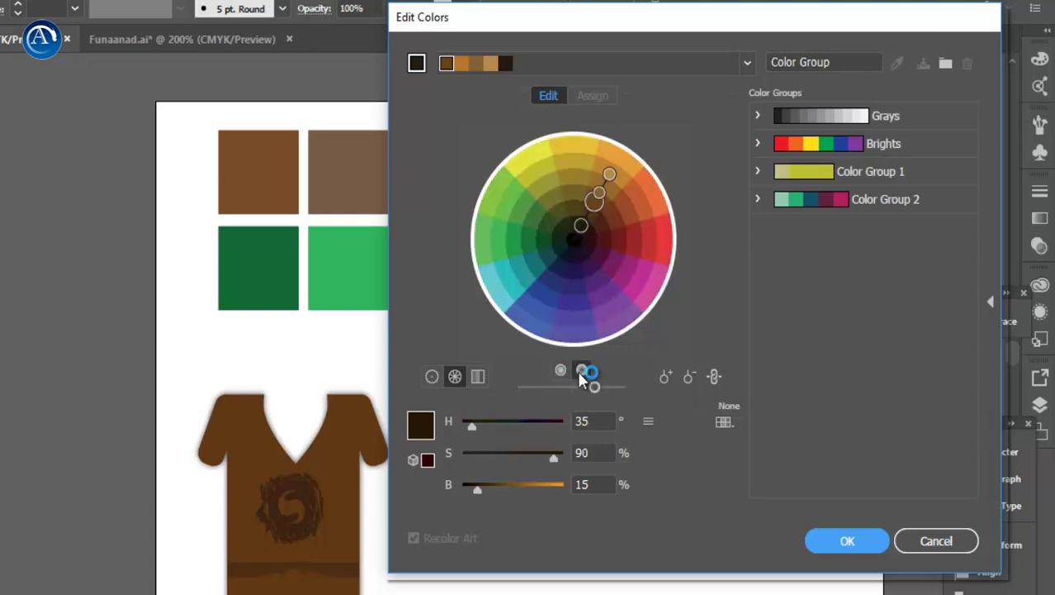
- Raise the light tan harmony color to 90% brightness and accept the colors without saving changes to the swatch group
mouse_move(611, 175)
left_mouse_down()
mouse_move(620, 157)
mouse_move(532, 159)
mouse_move(499, 192)
mouse_move(475, 263)
mouse_move(522, 154)
mouse_move(626, 162)
left_mouse_up()
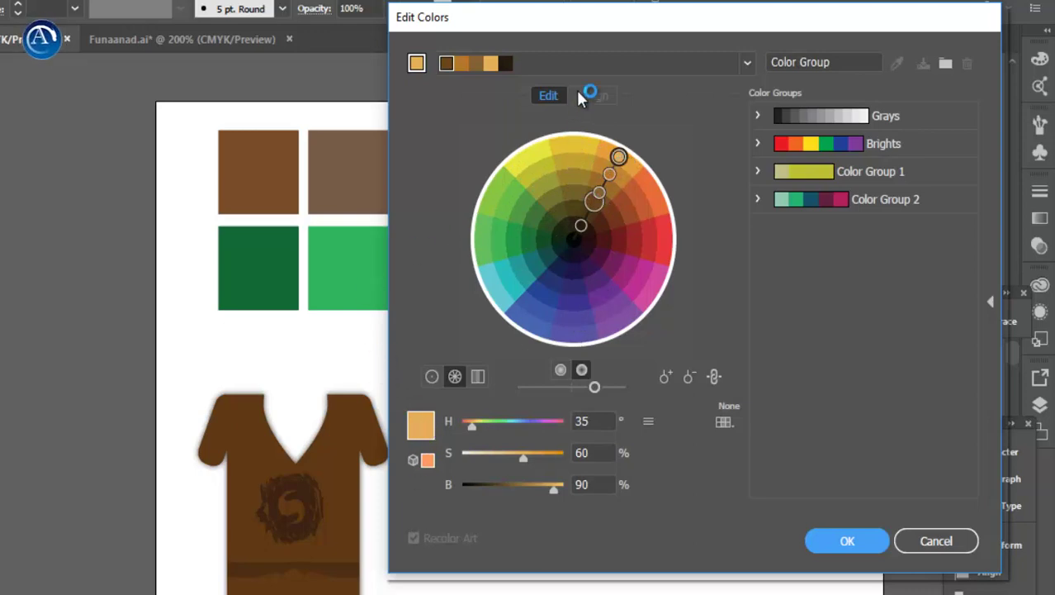
left_click(747, 64)
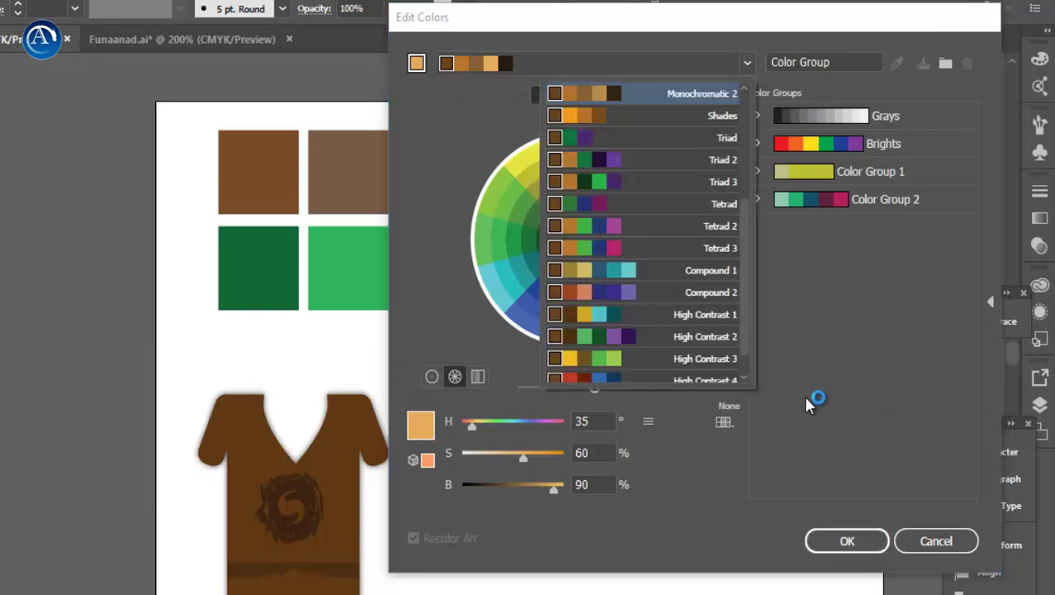
left_click(830, 543)
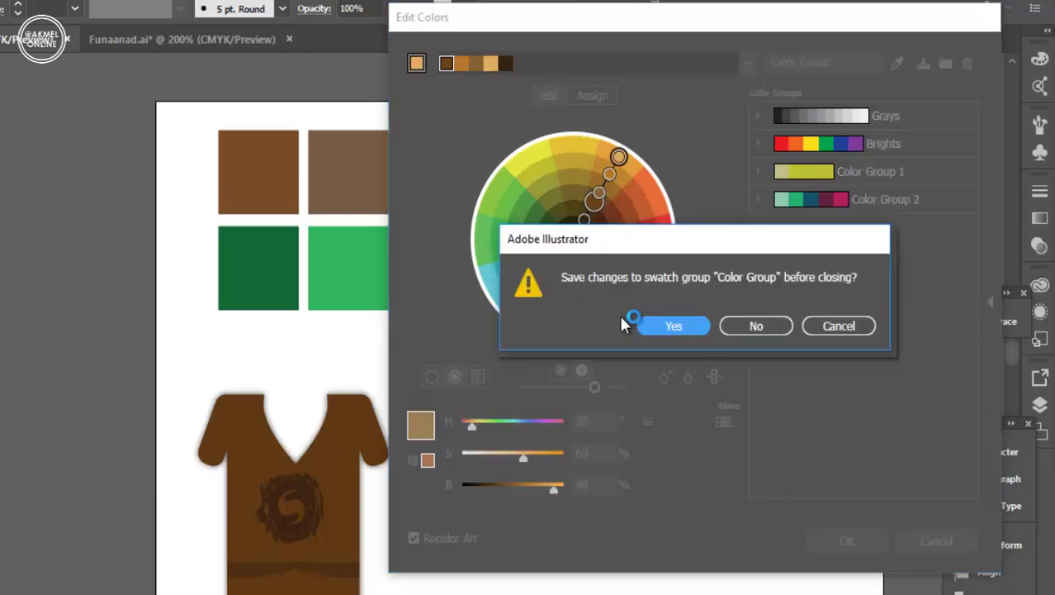
left_click_drag(707, 240, 568, 170)
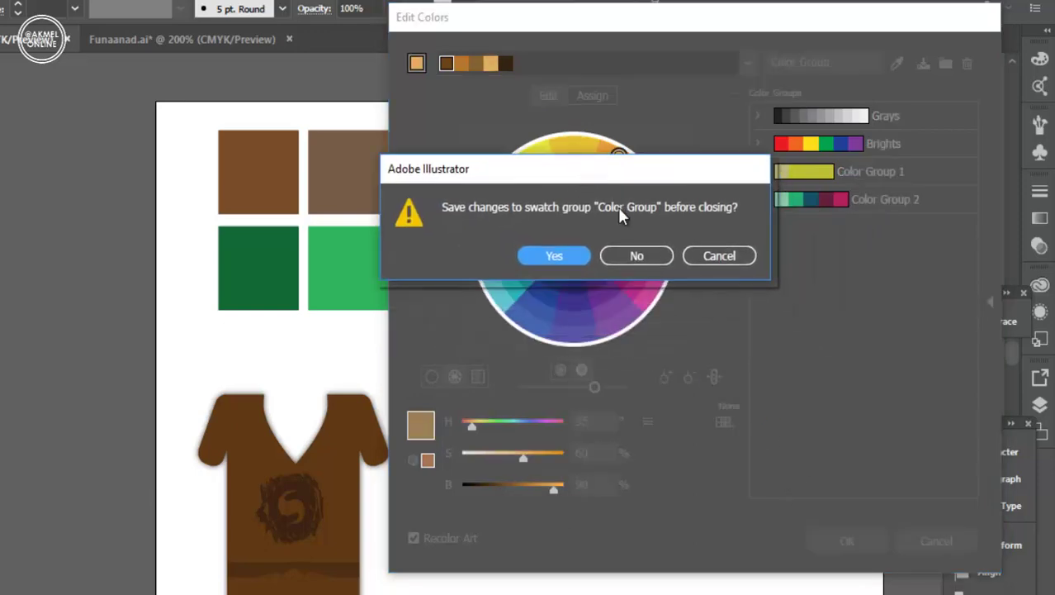
left_click(656, 259)
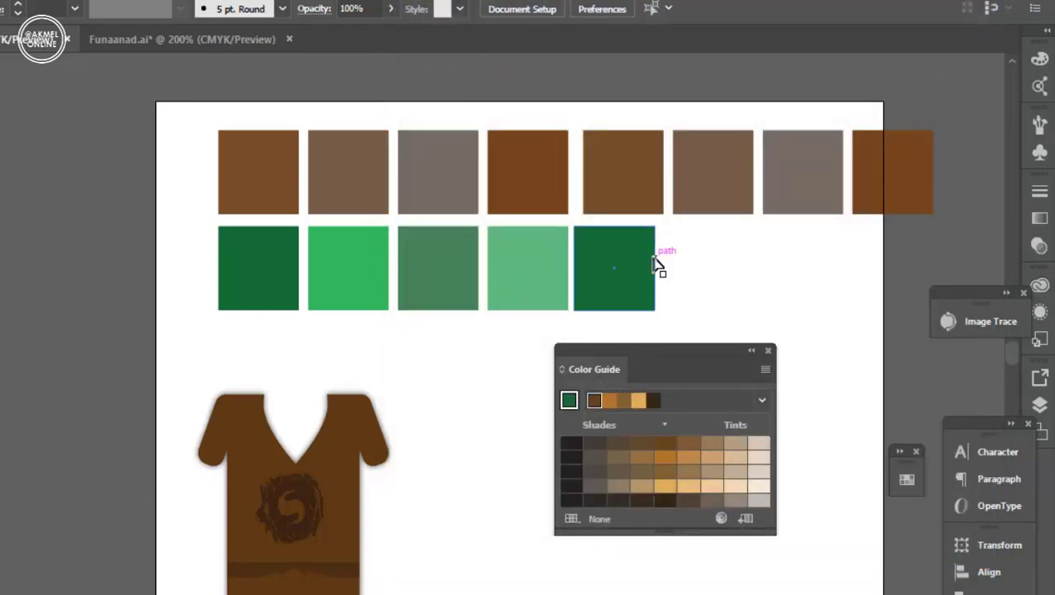
- Try the Triad harmony rule on the brown base color, then switch to Triad 3
left_click(744, 399)
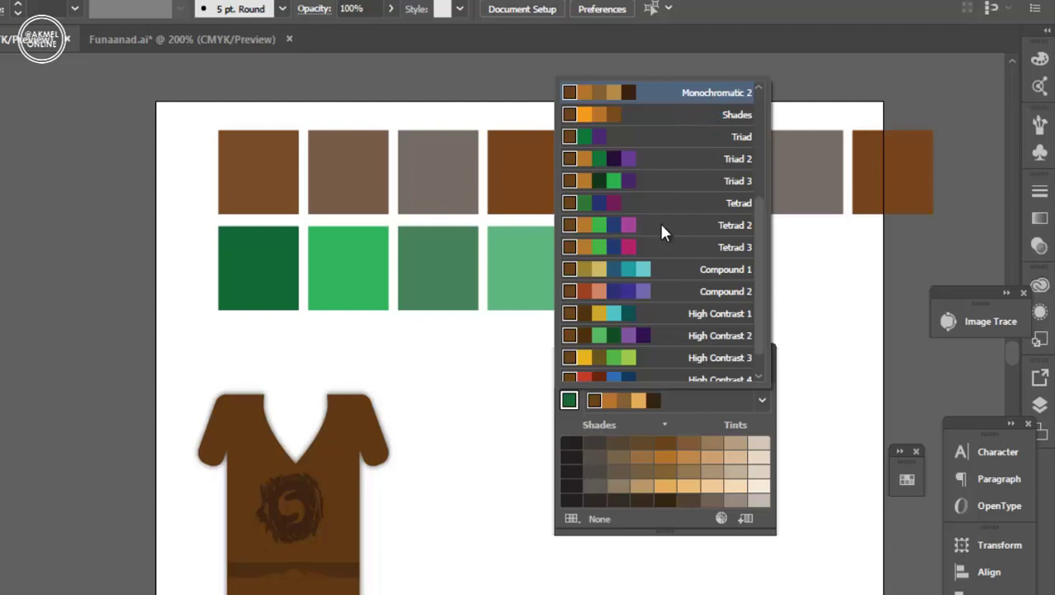
scroll(659, 220, "down", 2)
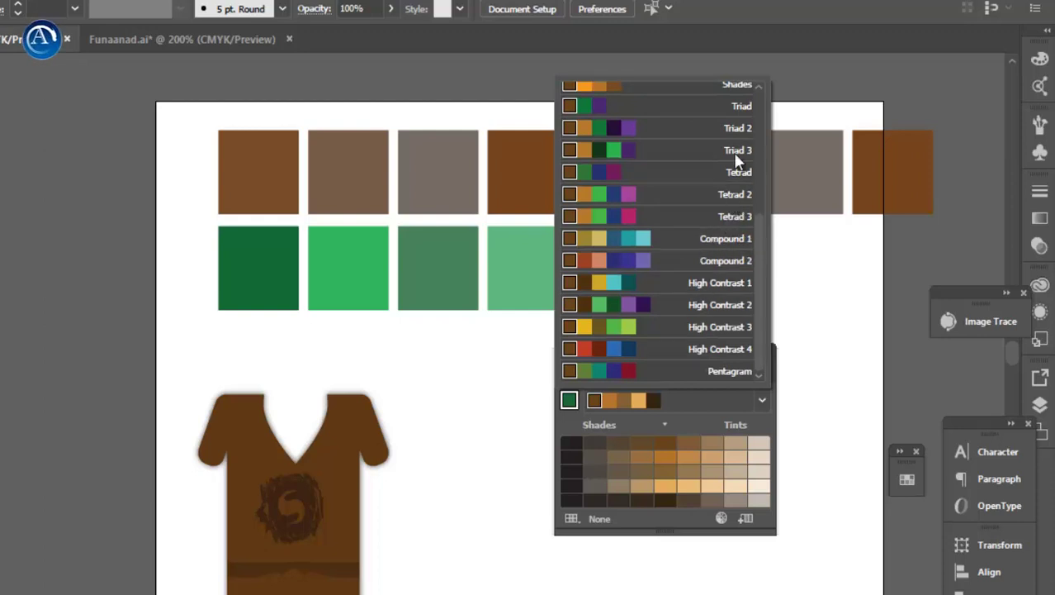
left_click(743, 108)
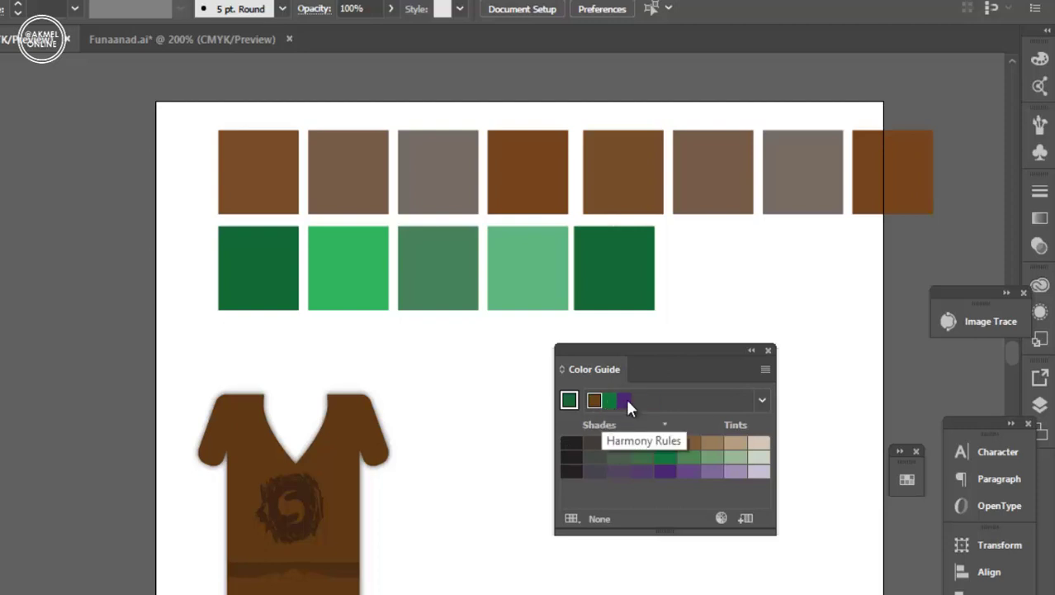
left_click(759, 401)
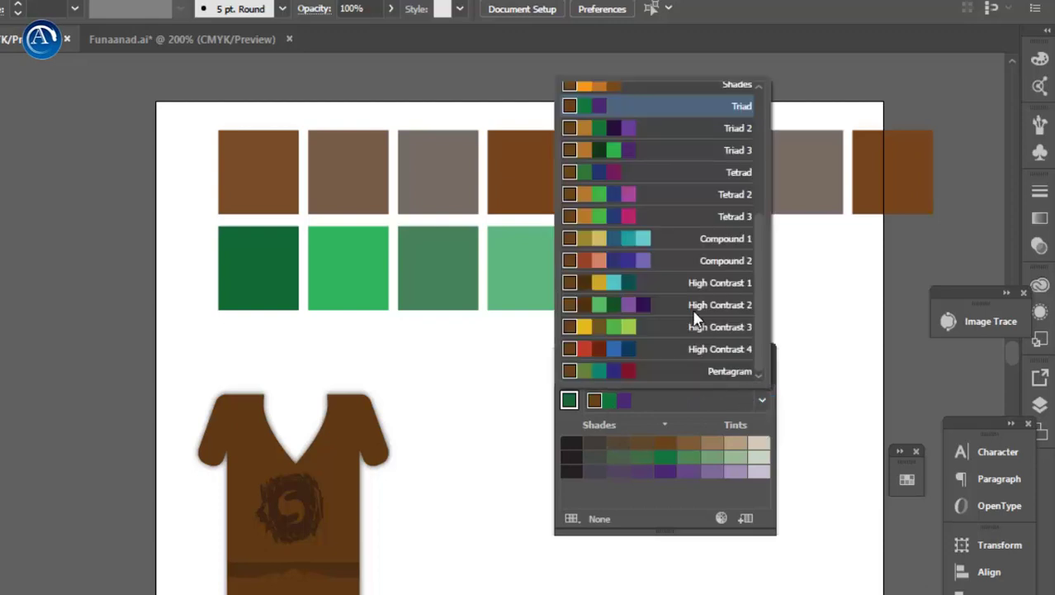
left_click(628, 139)
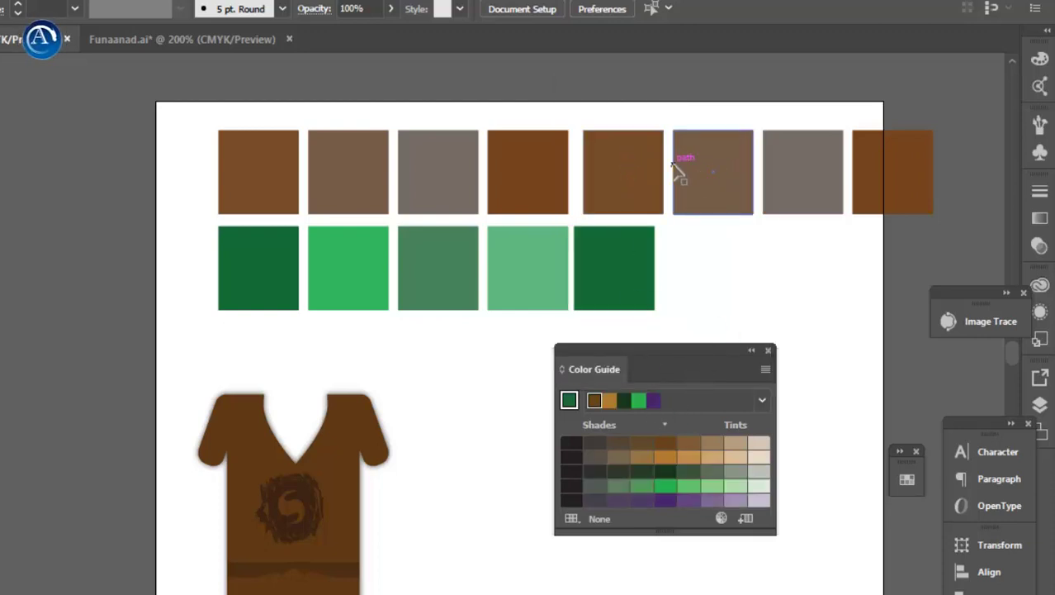
- Fill the last three copied squares with the Triad 3 ochre, dark green and bright green, and the original row's fourth square with purple
left_click(631, 188)
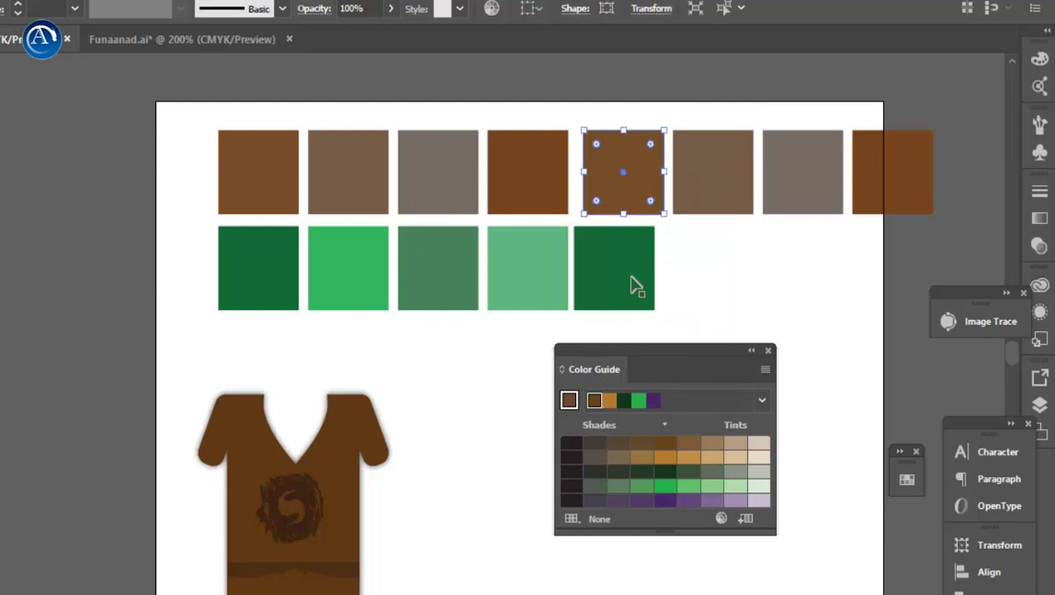
left_click(735, 193)
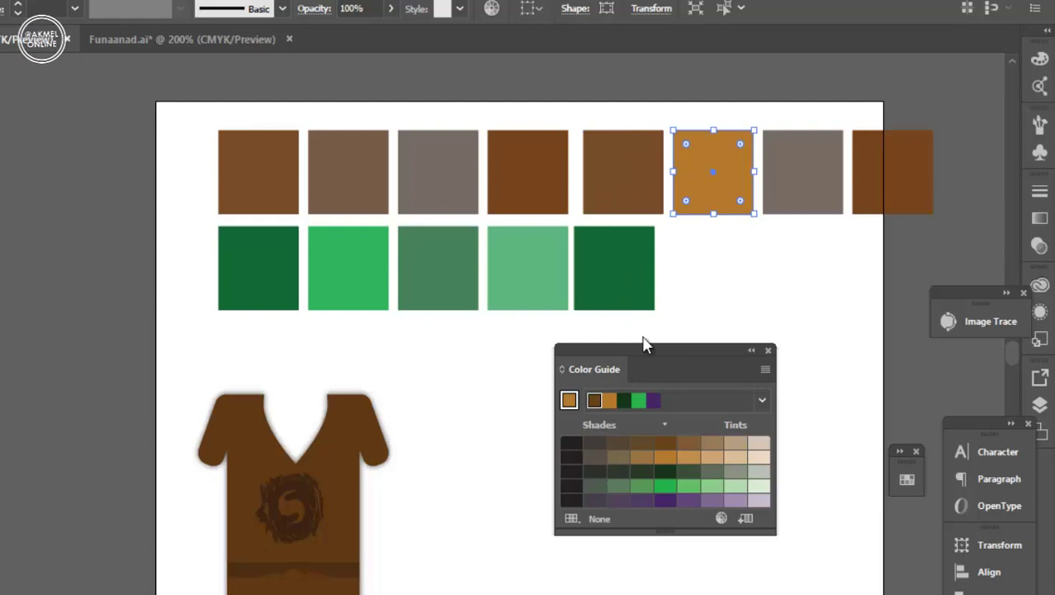
left_click(821, 202)
left_click(623, 400)
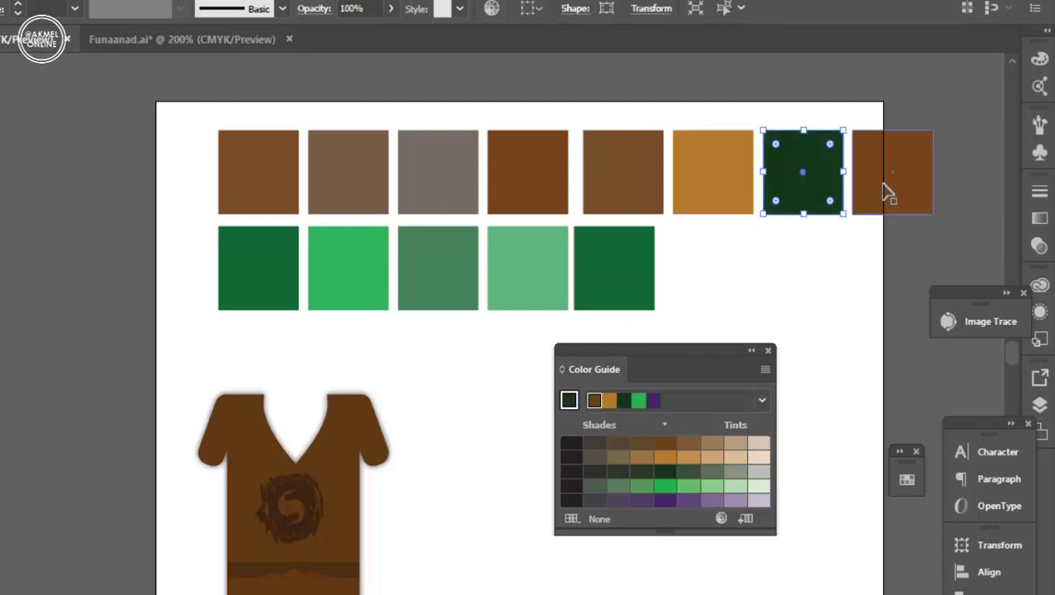
left_click(884, 188)
left_click(639, 402)
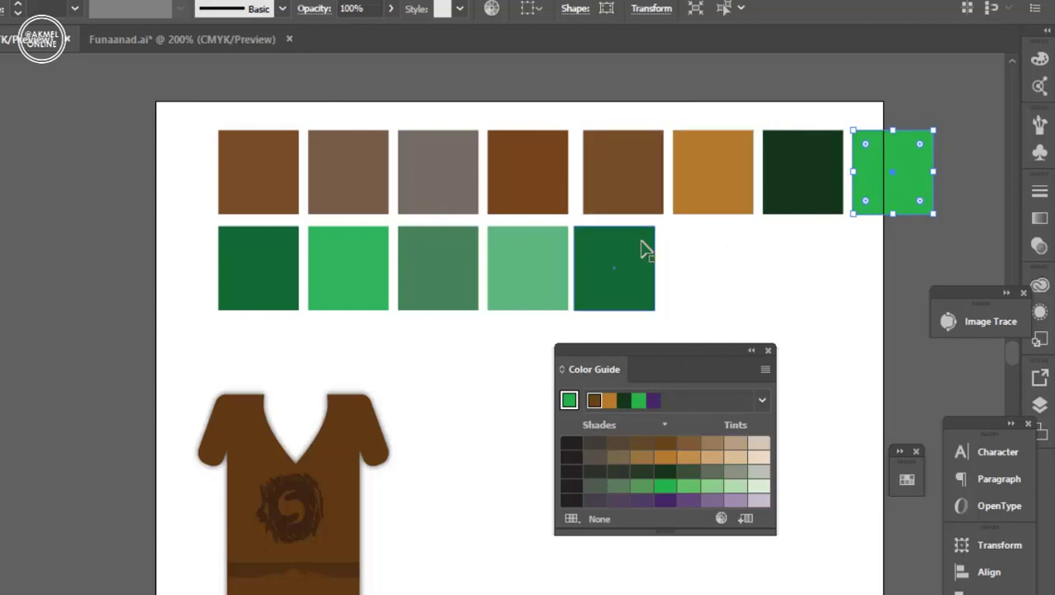
left_click(536, 183)
left_click(652, 402)
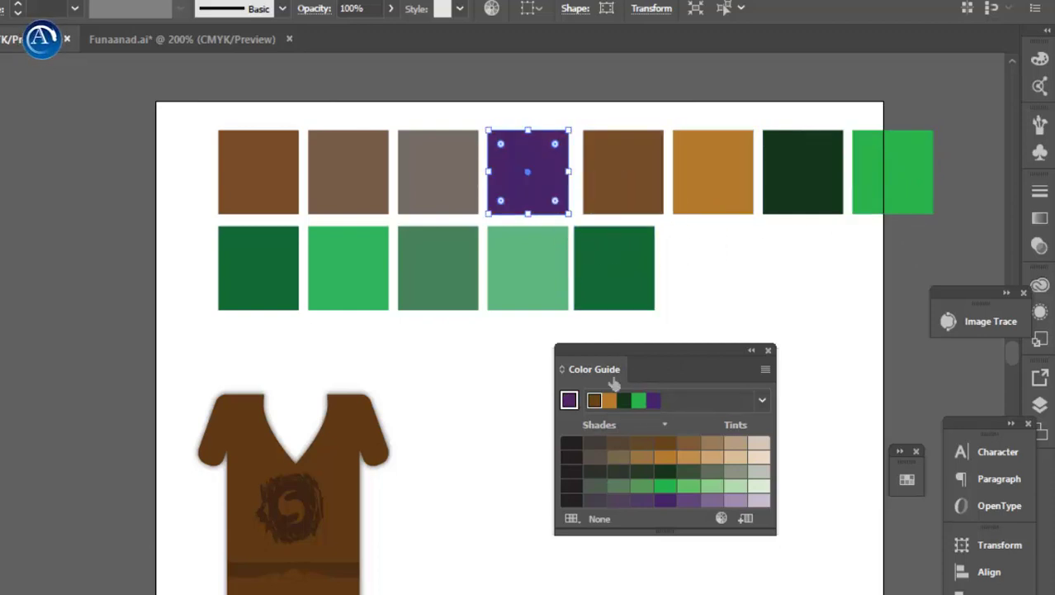
left_click(762, 398)
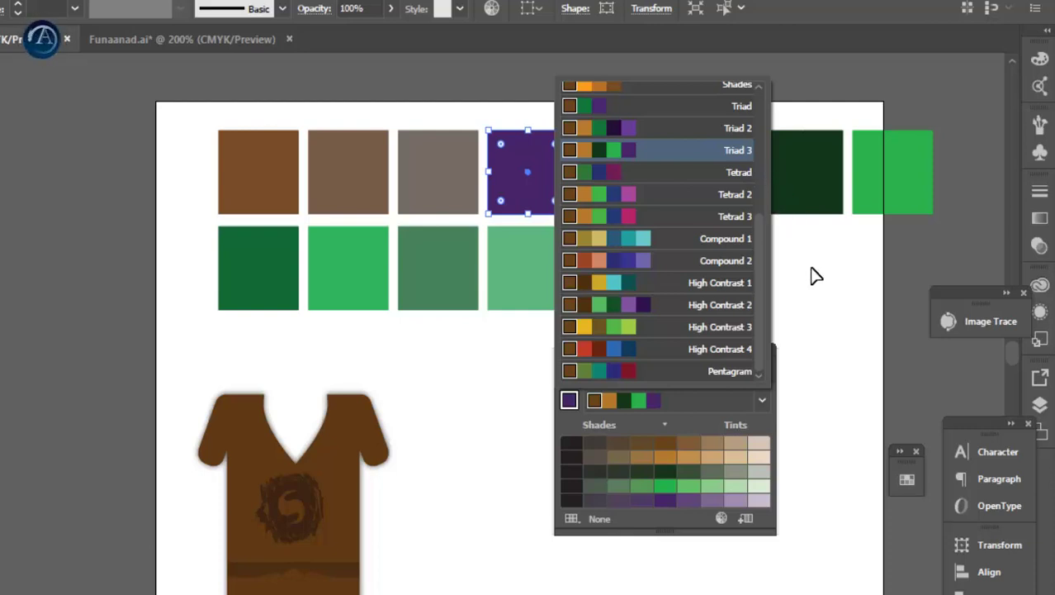
left_click(770, 281)
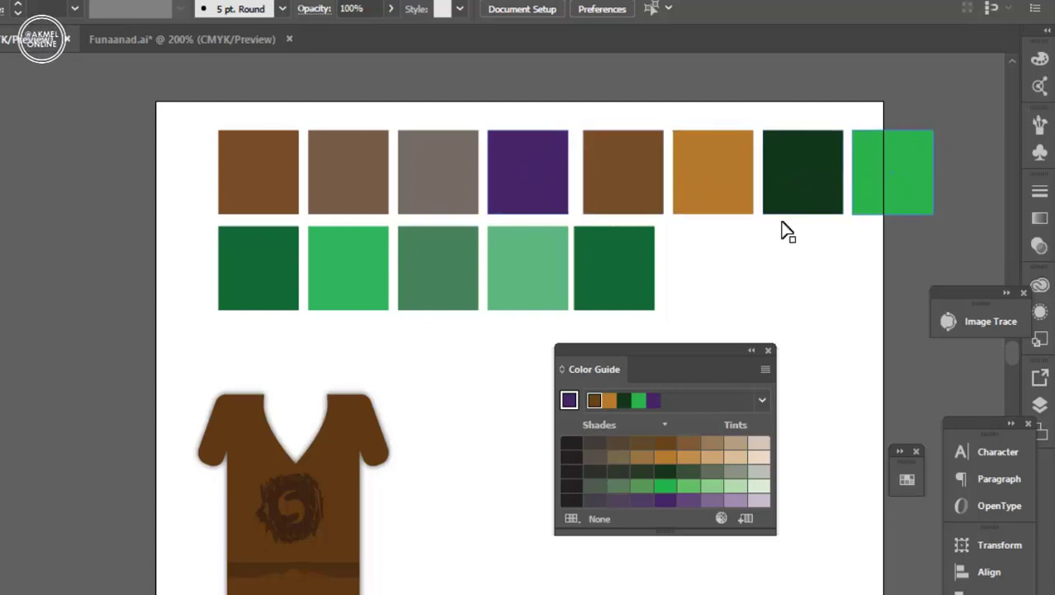
- Recolor the T-shirt body with the brown of the first copied square using the Eyedropper
left_click(348, 436)
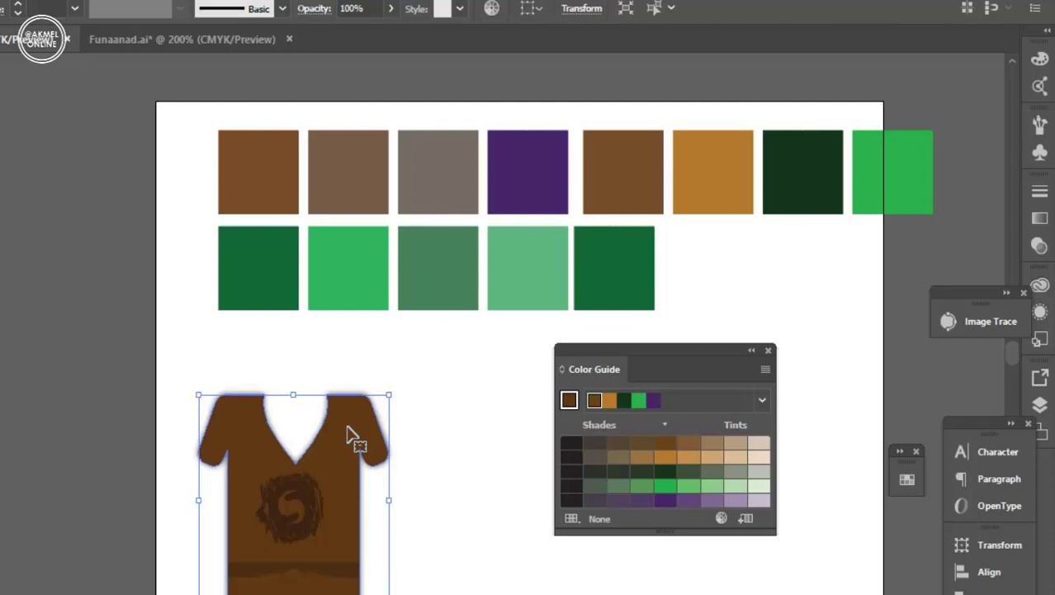
key("i")
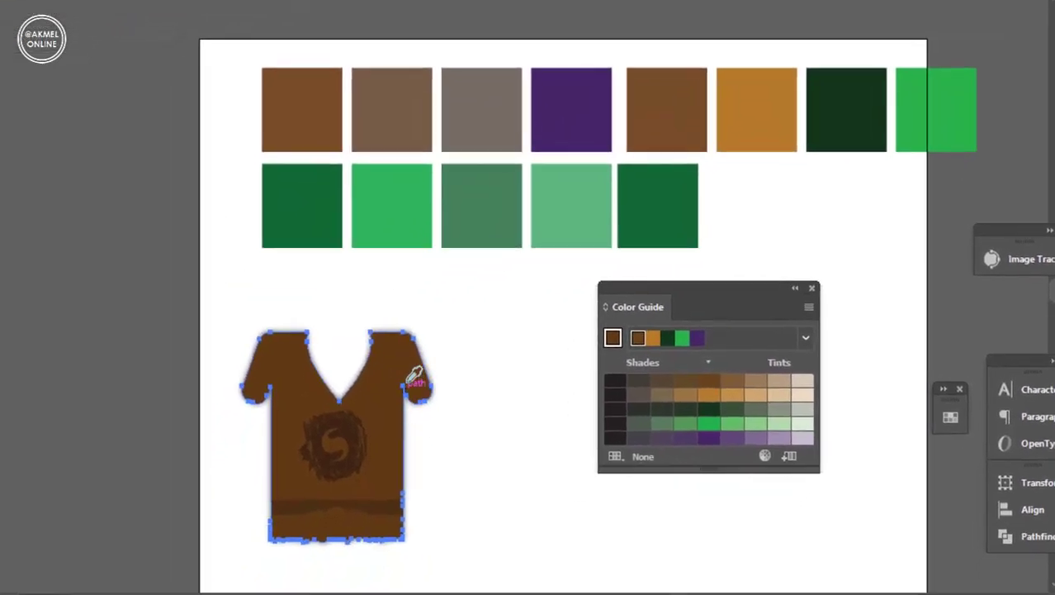
left_click(675, 101)
key("v")
- Recolor the rough round patch on the T-shirt's chest with the ochre of the second copied square using the Eyedropper
left_click(342, 477)
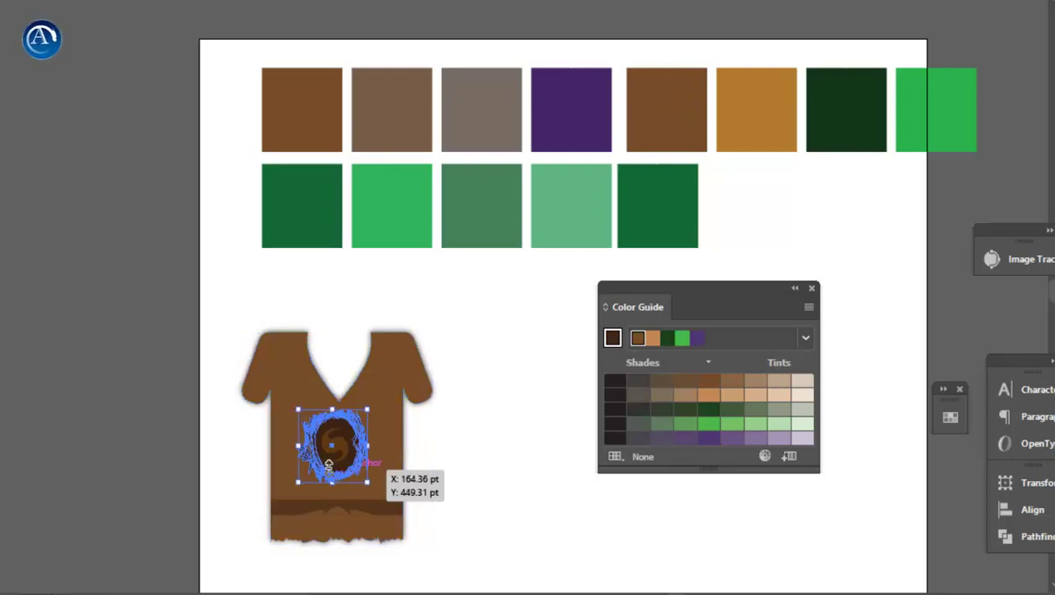
key("i")
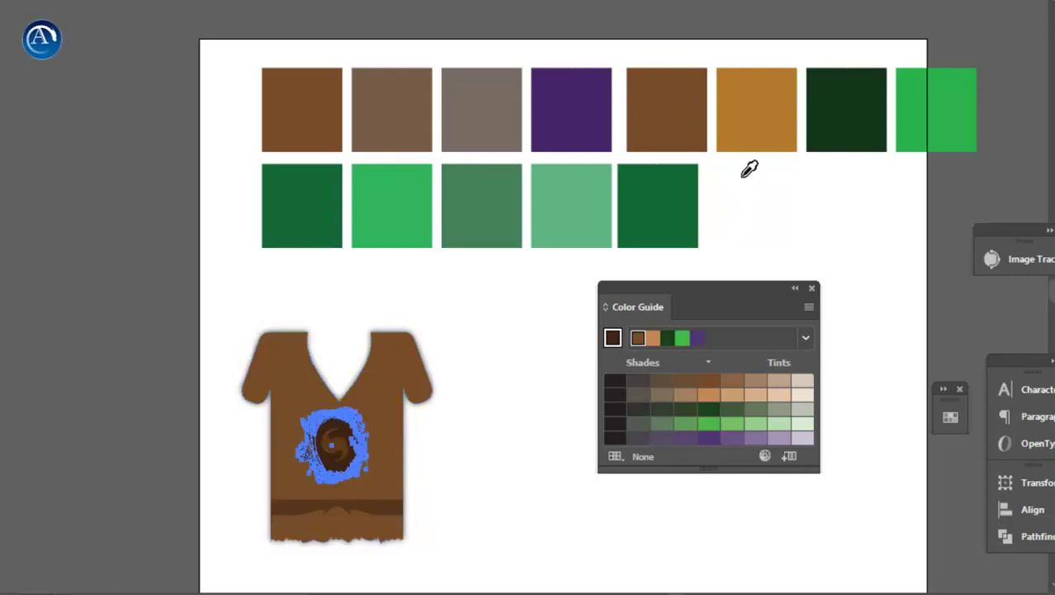
left_click(765, 126)
key("v")
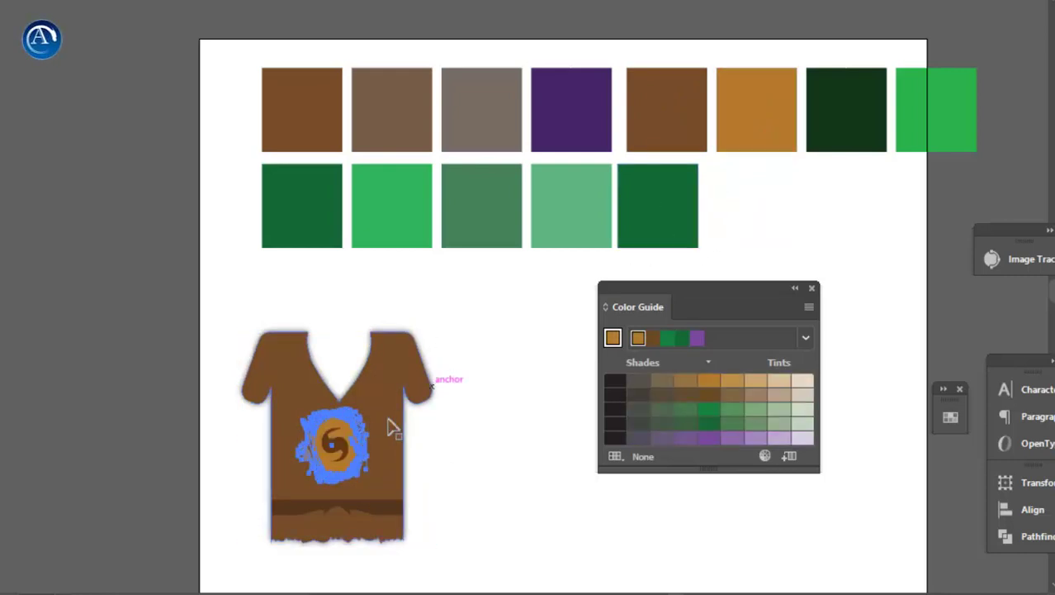
- Try the purple of the original row's fourth square on the chest swirl and the T-shirt's waist band
left_click(334, 442)
key("i")
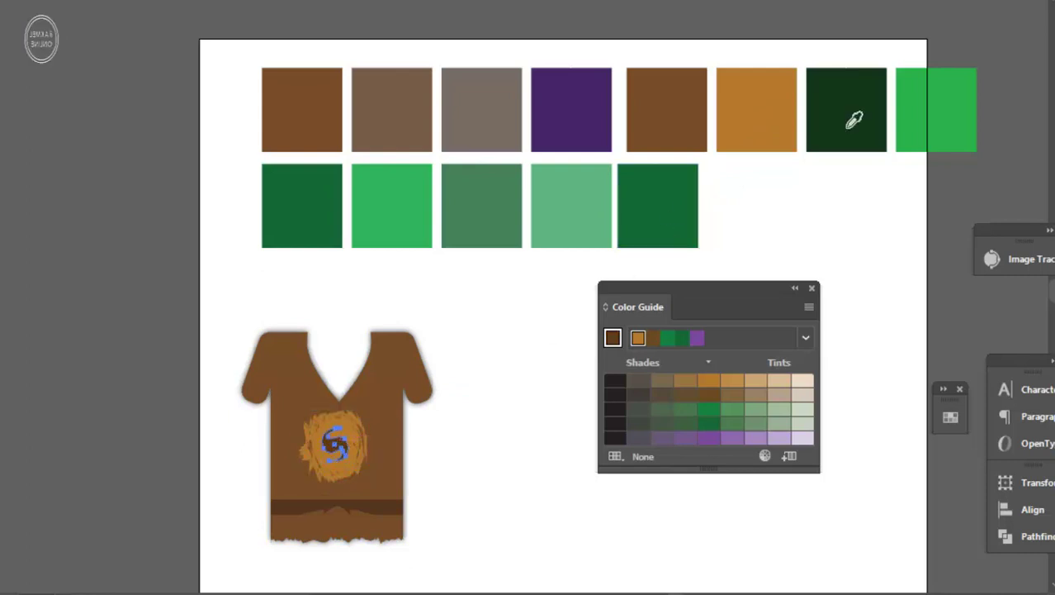
left_click(568, 132)
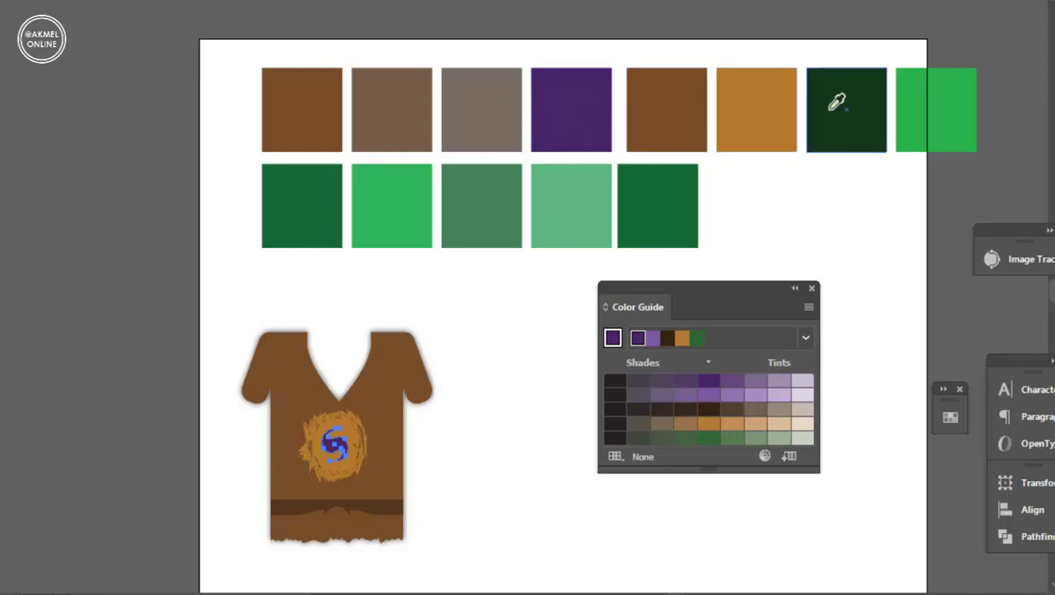
left_click(377, 508)
left_click(566, 105)
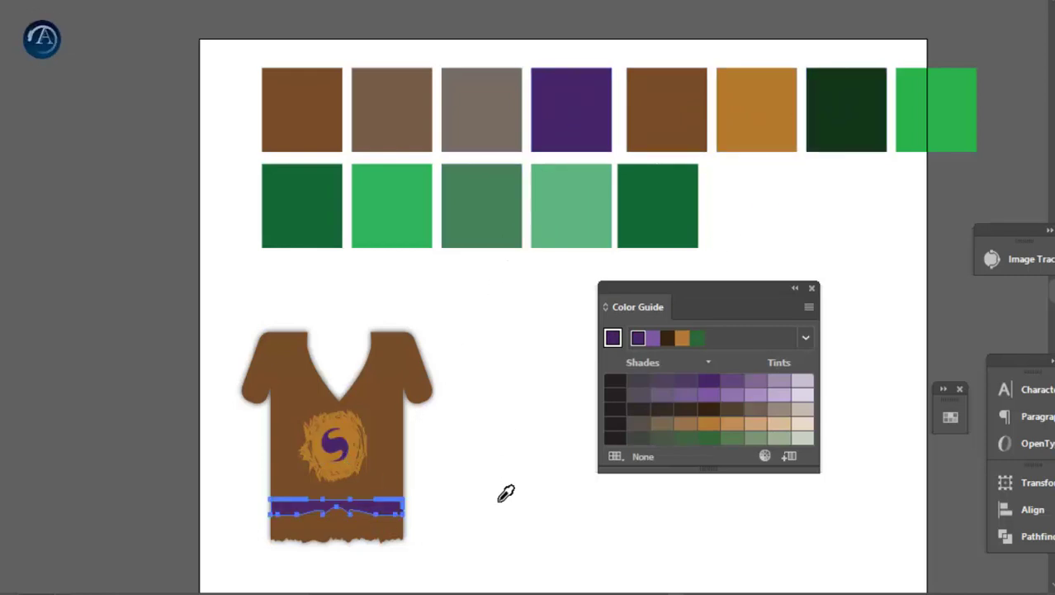
key("v")
left_click(477, 527)
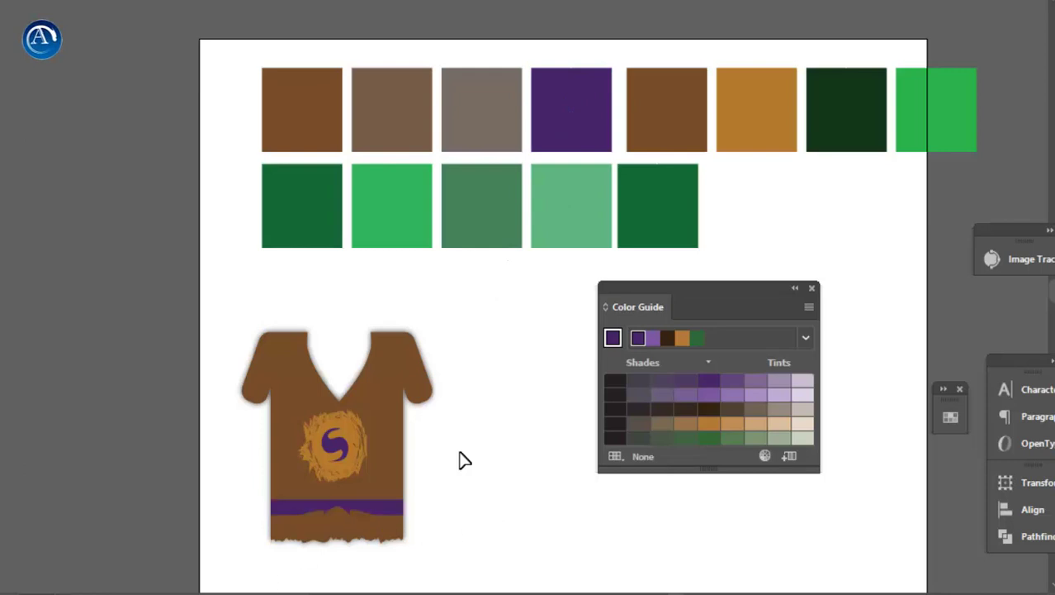
- Recolor the waist band with the ochre of the second copied square and the chest swirl with the third's dark green
left_click(382, 510)
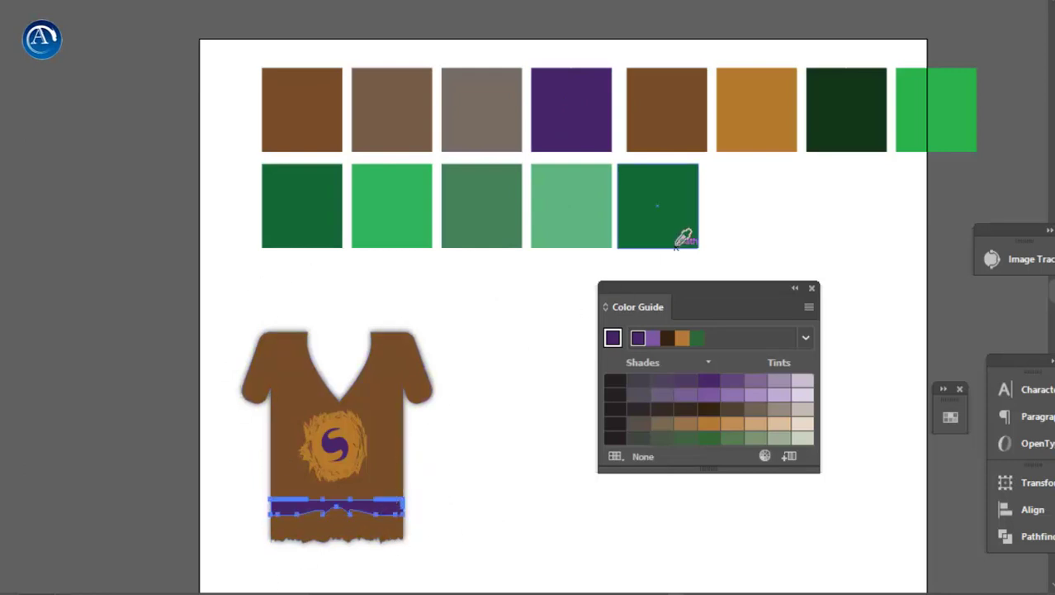
left_click(758, 87)
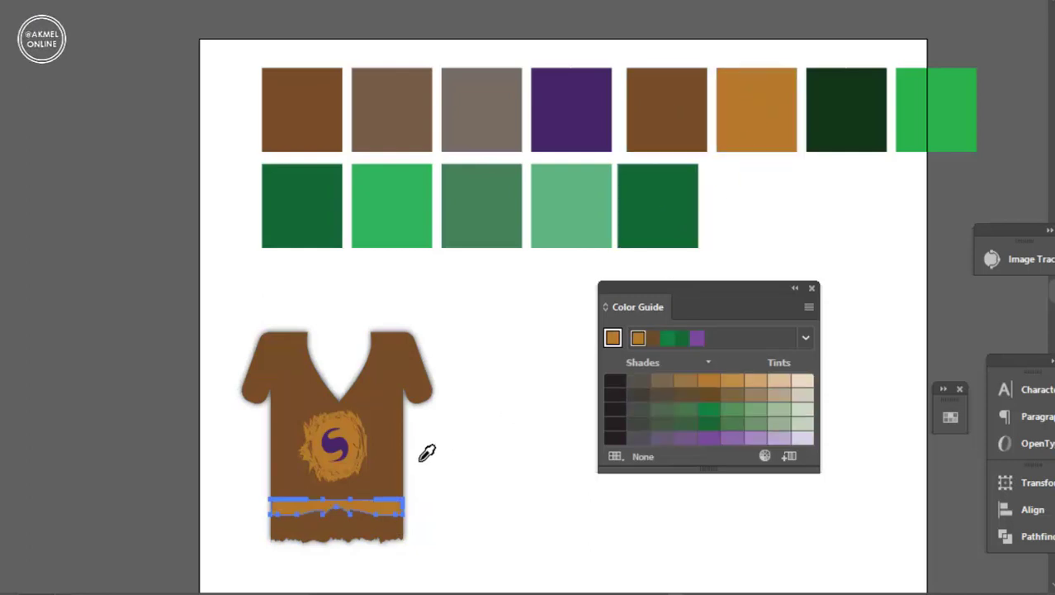
left_click(459, 477)
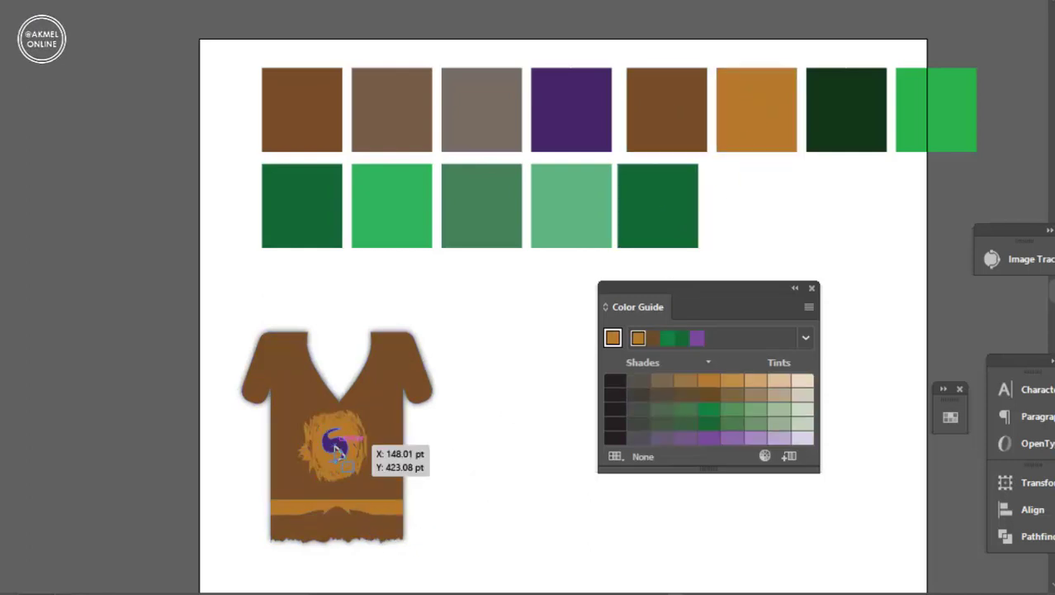
left_click(851, 108)
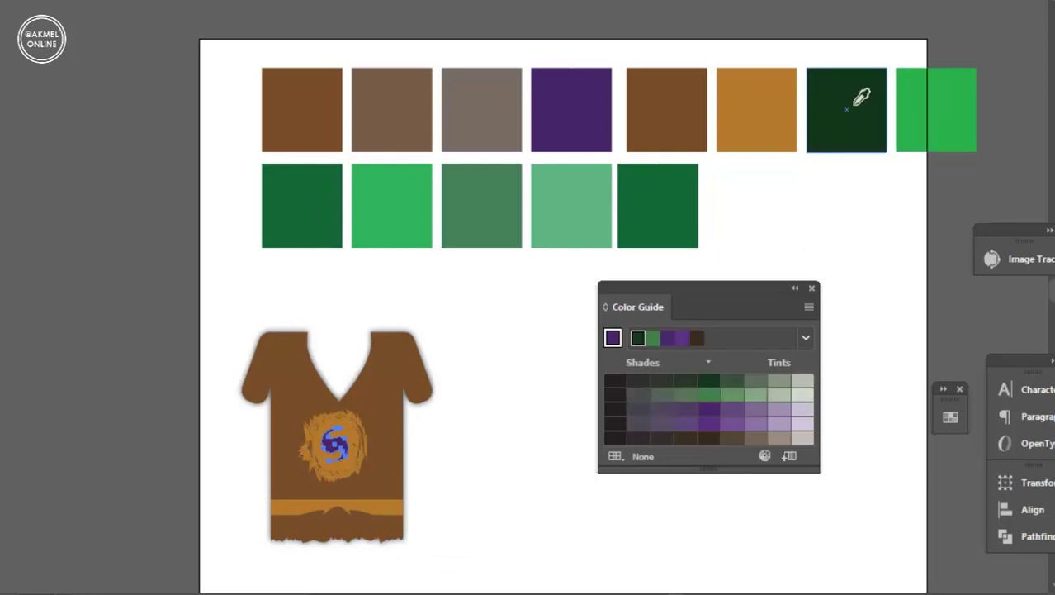
left_click(415, 489)
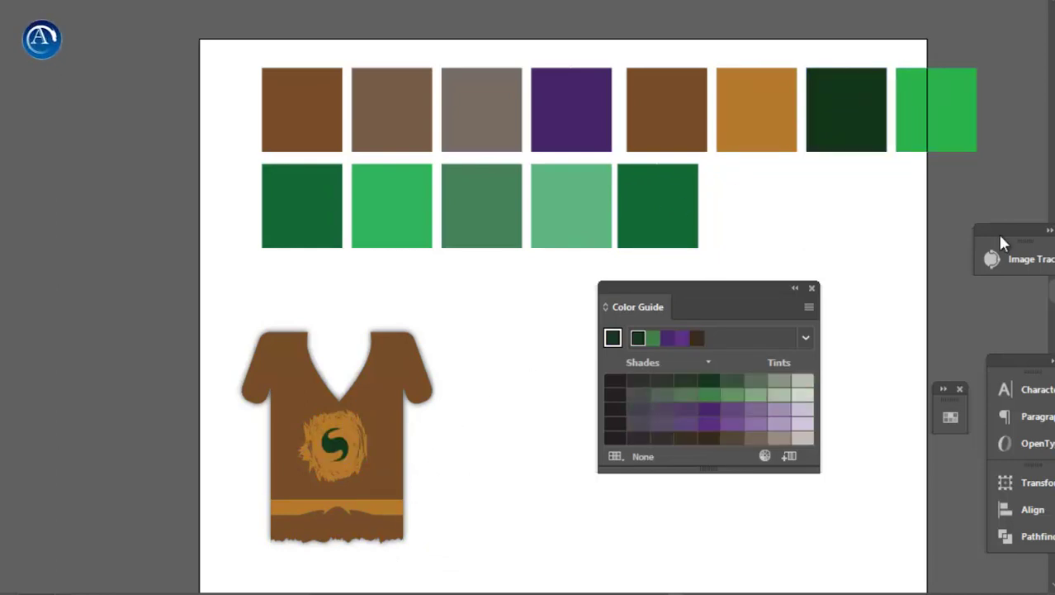